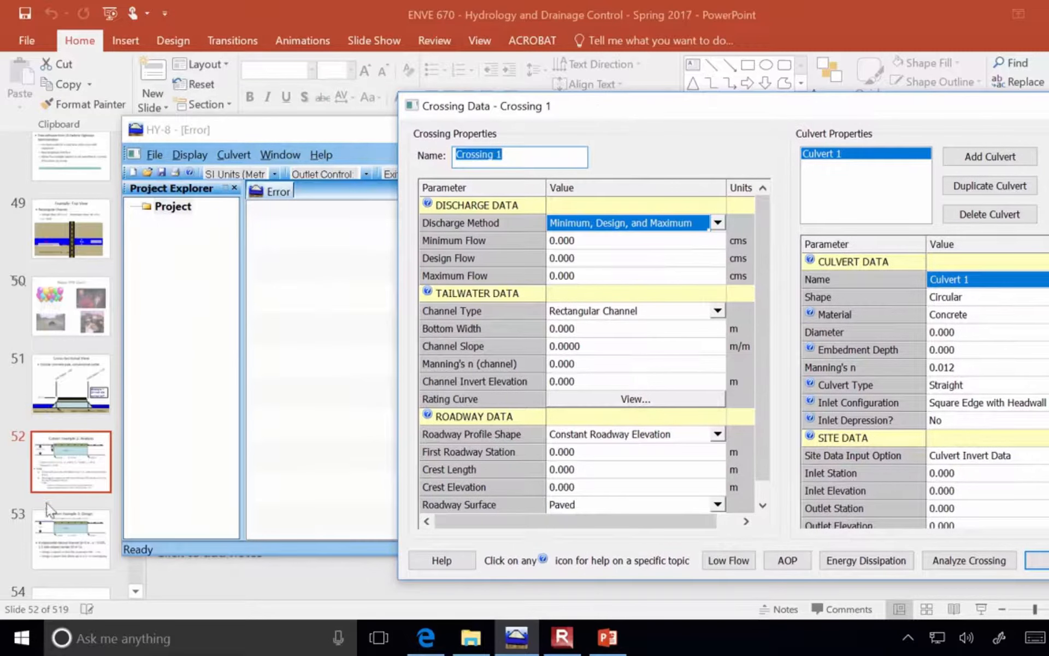
# Review the Culvert Example 2 slide in PowerPoint, return to HY-8 and set the crossing's maximum flow to 10 cms
pyautogui.click(83, 474)
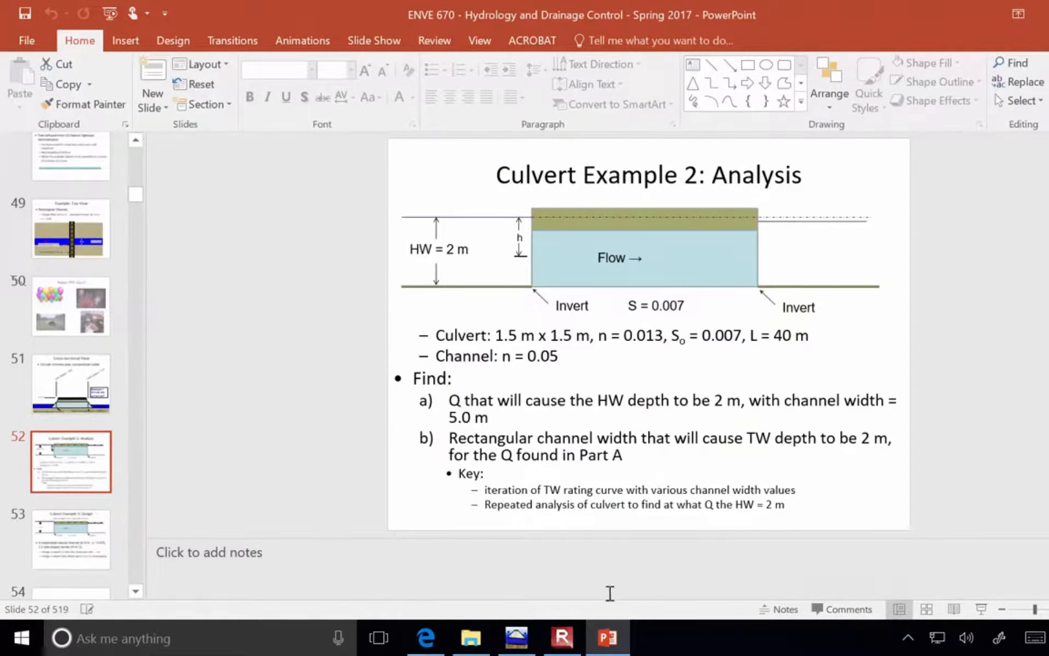
pyautogui.click(606, 640)
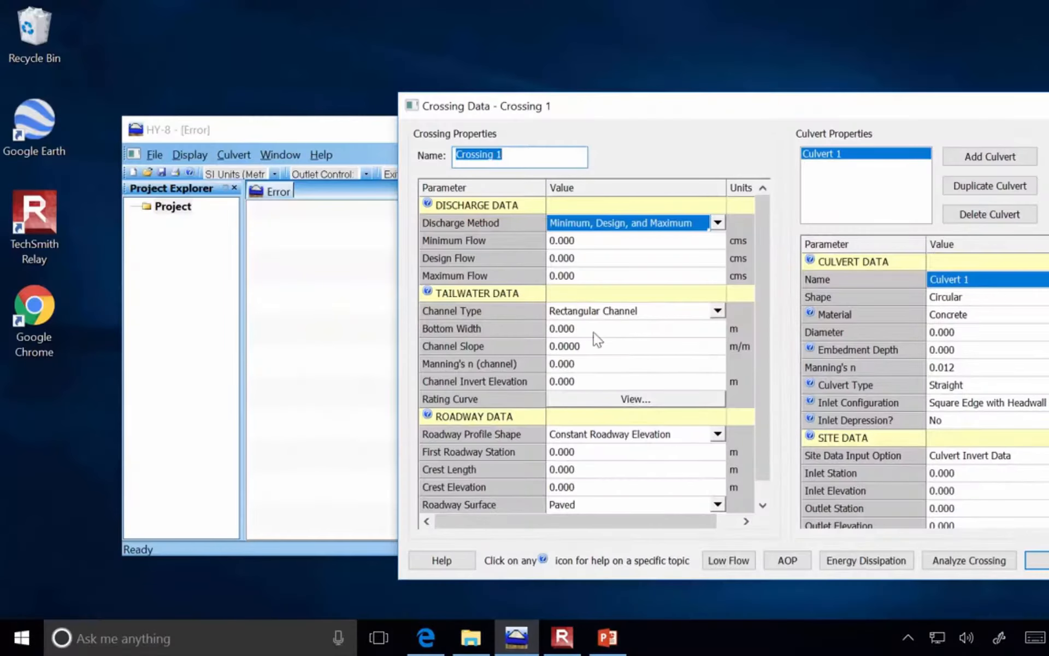
pyautogui.click(600, 277)
pyautogui.click(598, 275)
pyautogui.moveTo(599, 276); pyautogui.dragTo(484, 277)
pyautogui.write('10')
# Set the crossing's design flow to 9 cms
pyautogui.click(601, 259)
pyautogui.click(604, 259)
pyautogui.moveTo(602, 256); pyautogui.dragTo(436, 257)
pyautogui.write('9')
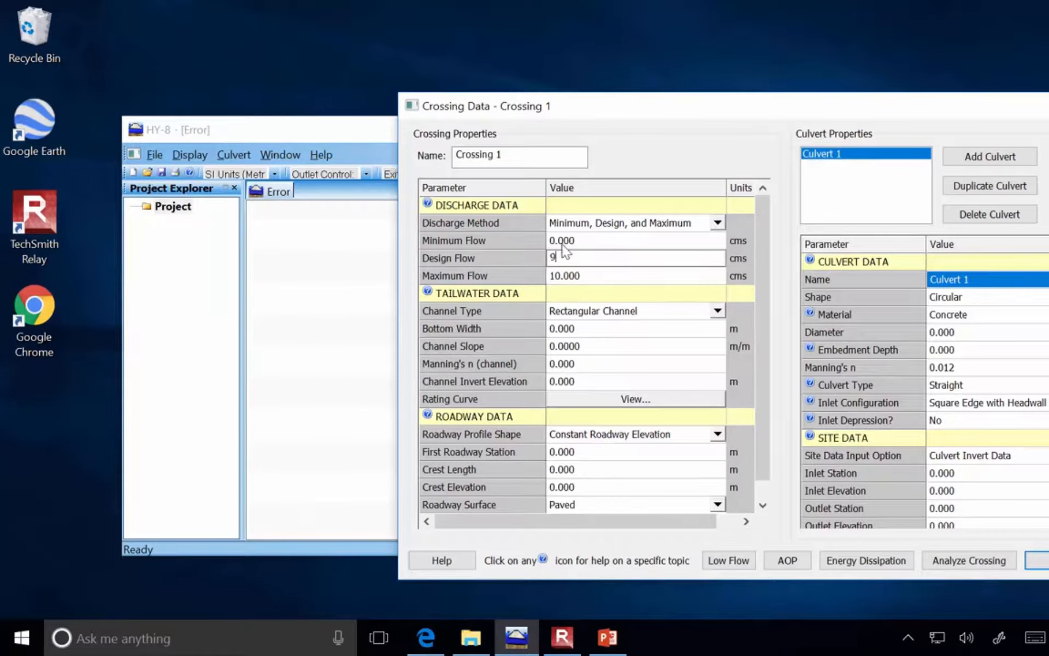
pyautogui.click(597, 246)
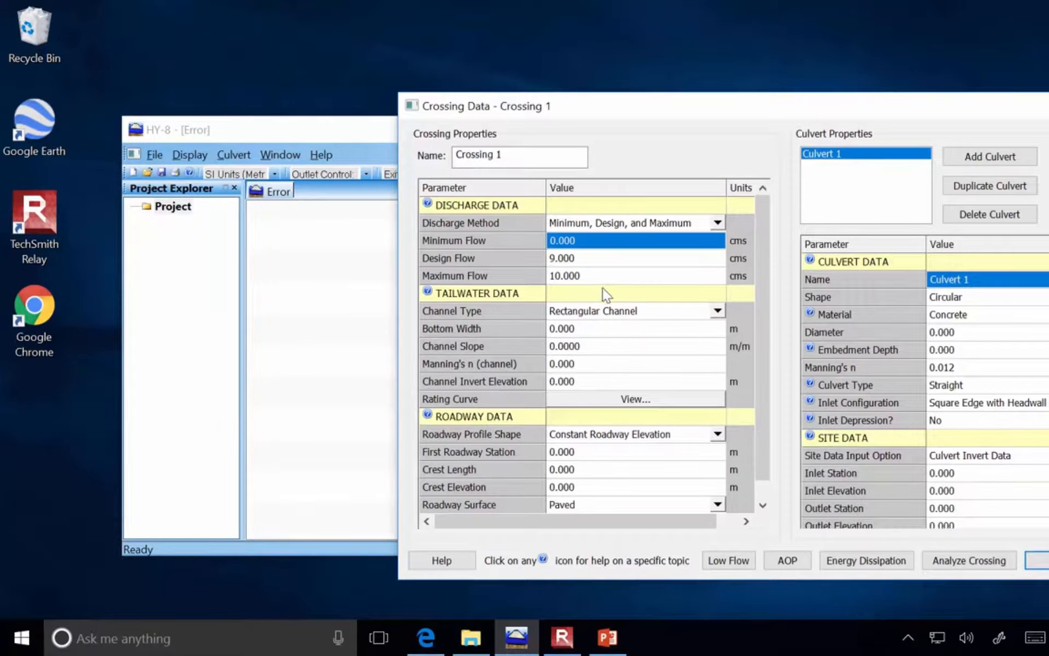
# Check the channel width on the PowerPoint slide and set the tailwater channel's bottom width to 5 m in HY-8
pyautogui.click(563, 638)
pyautogui.click(608, 637)
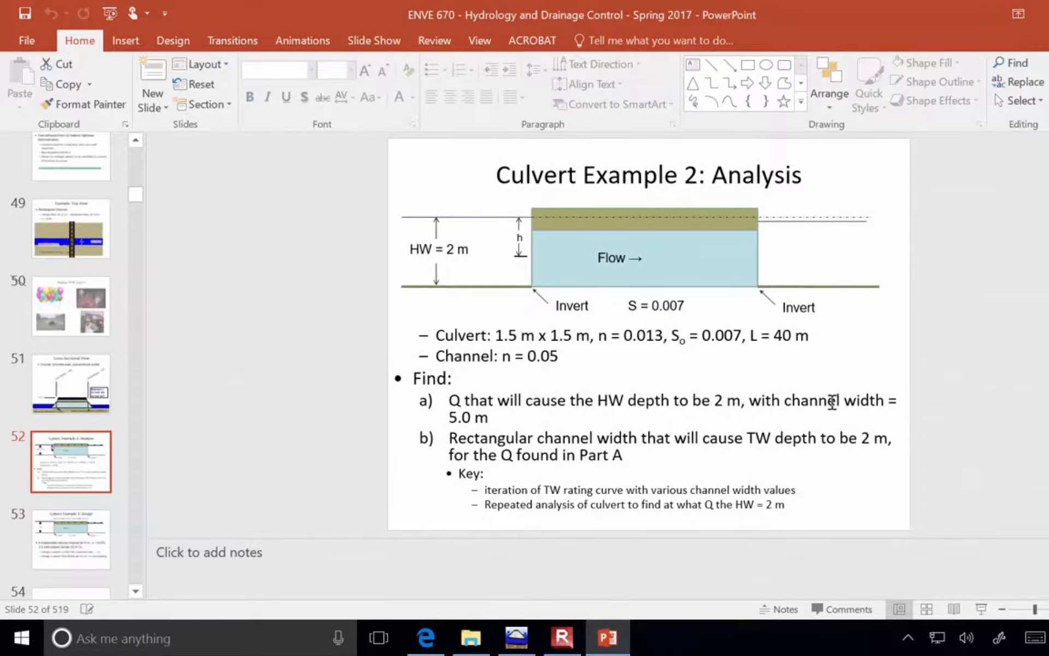
pyautogui.click(608, 638)
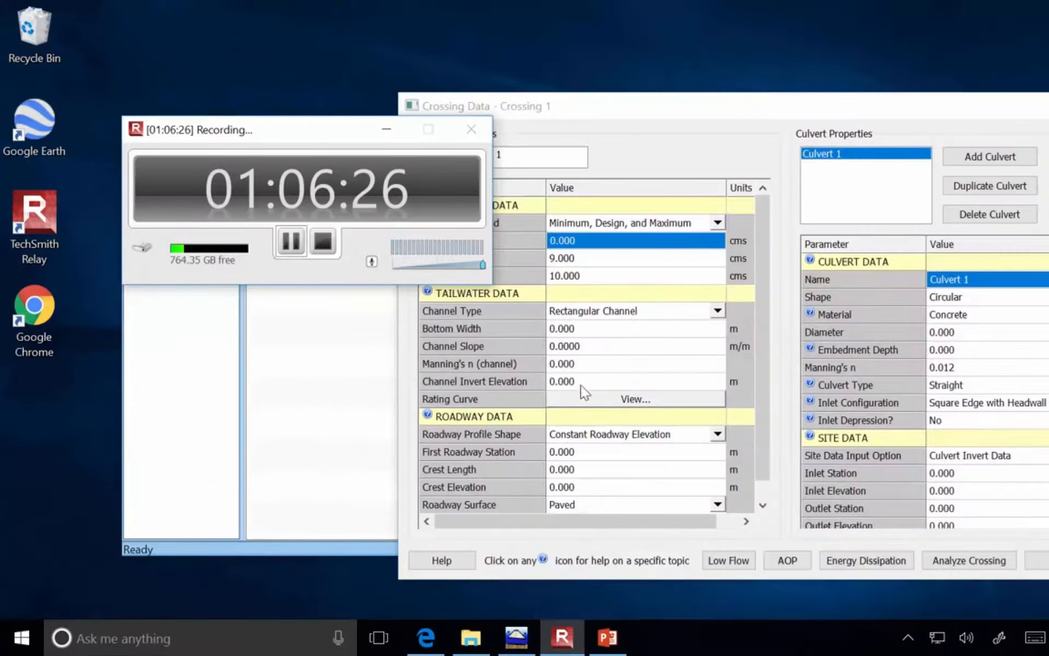
pyautogui.click(581, 328)
pyautogui.click(585, 327)
pyautogui.moveTo(587, 327); pyautogui.dragTo(516, 326)
pyautogui.write('5')
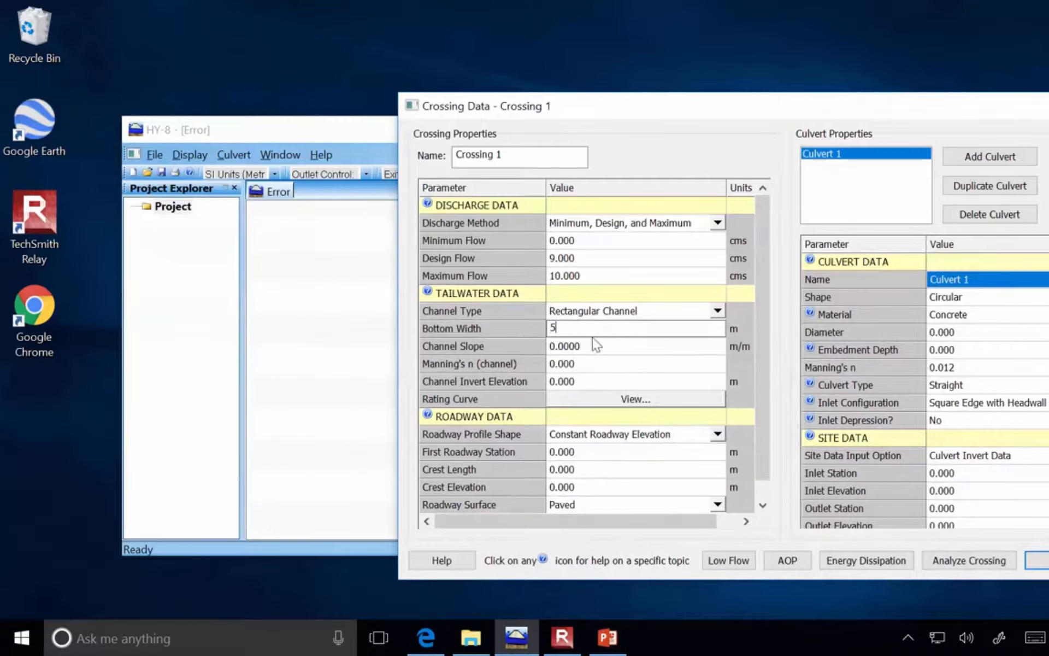
# Look up the slope on the PowerPoint slide and set the tailwater channel slope to 0.007 m/m in HY-8
pyautogui.click(600, 348)
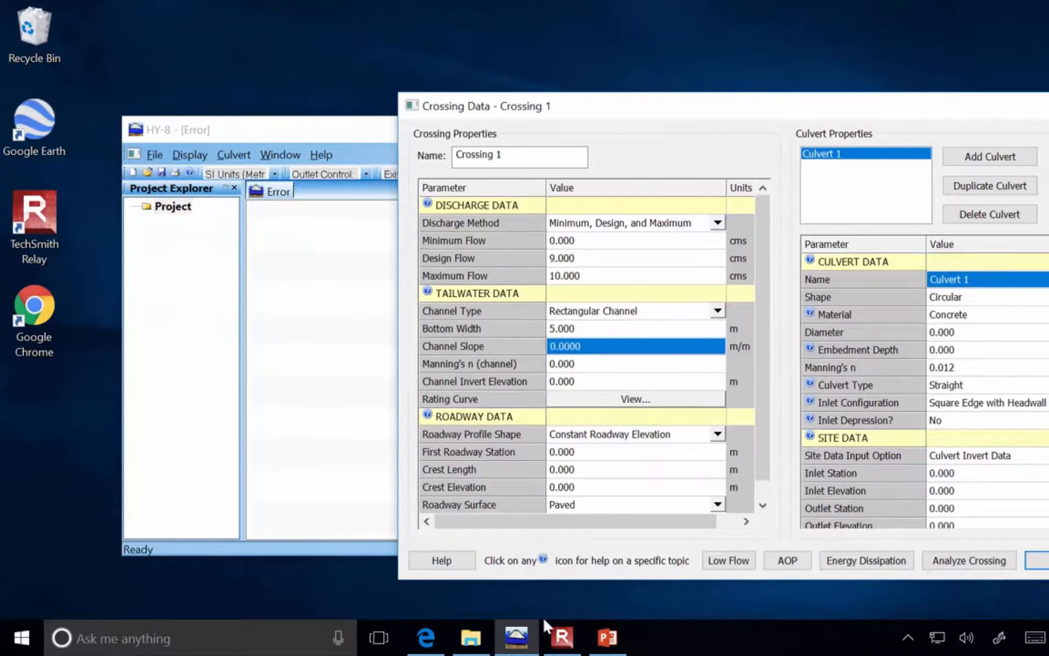
pyautogui.click(561, 649)
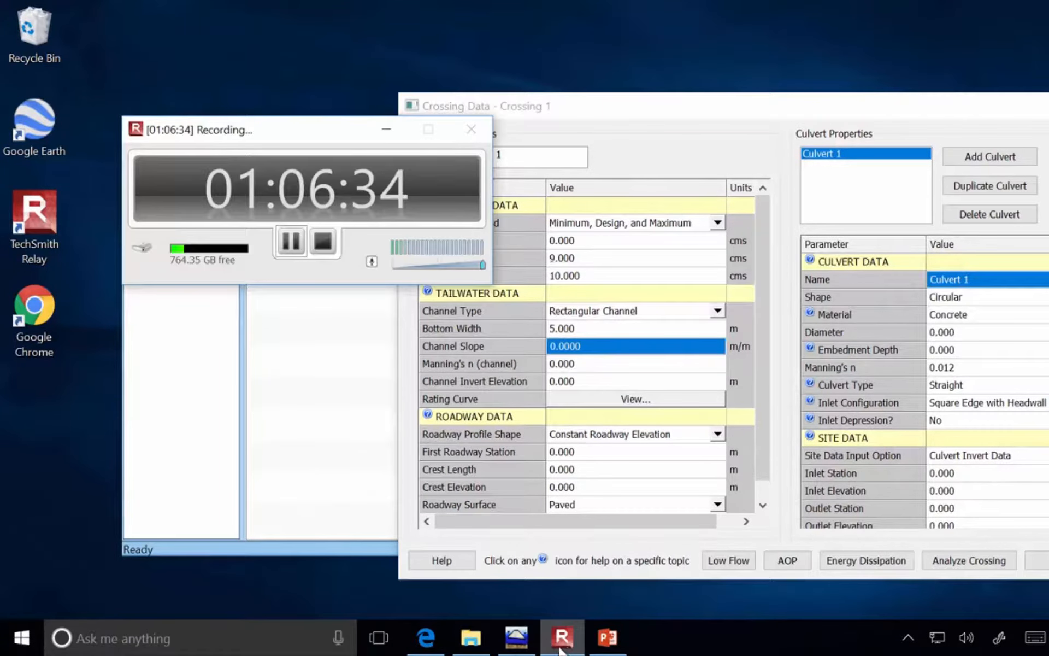
pyautogui.click(607, 638)
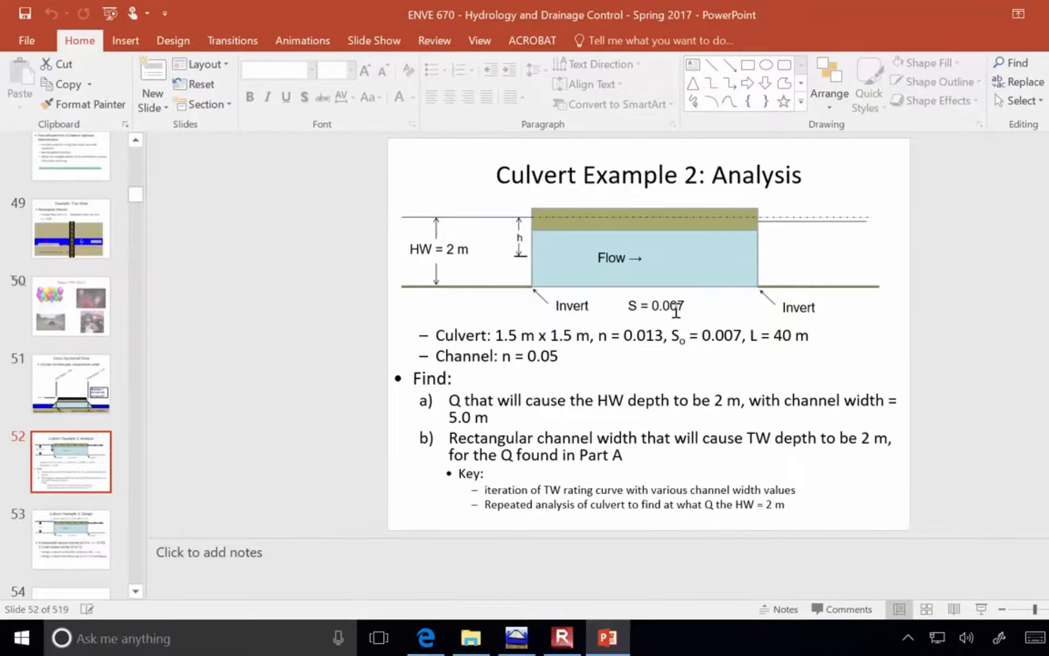
pyautogui.click(525, 643)
pyautogui.write('.007')
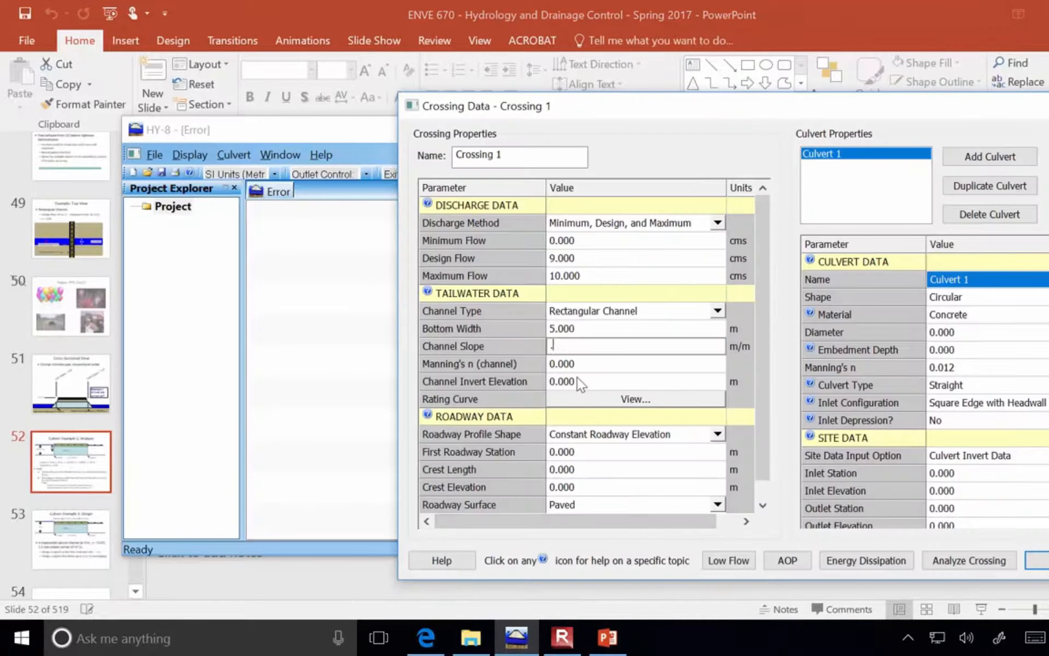
# Look up the channel roughness on the PowerPoint slide and set the channel's Manning's n to 0.05 in HY-8
pyautogui.click(592, 366)
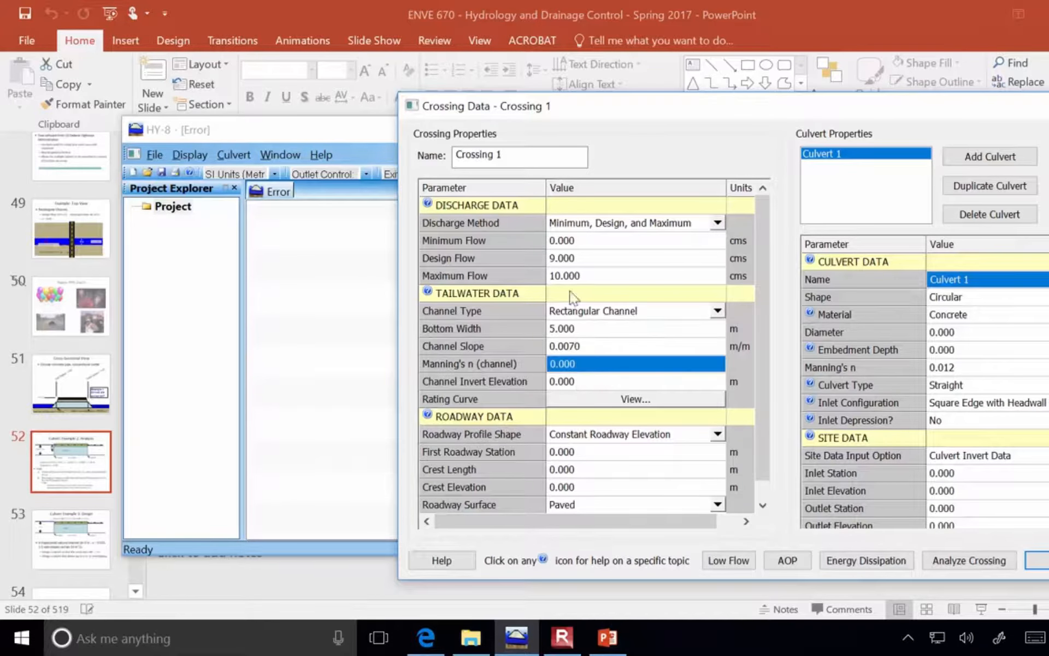
pyautogui.click(487, 2)
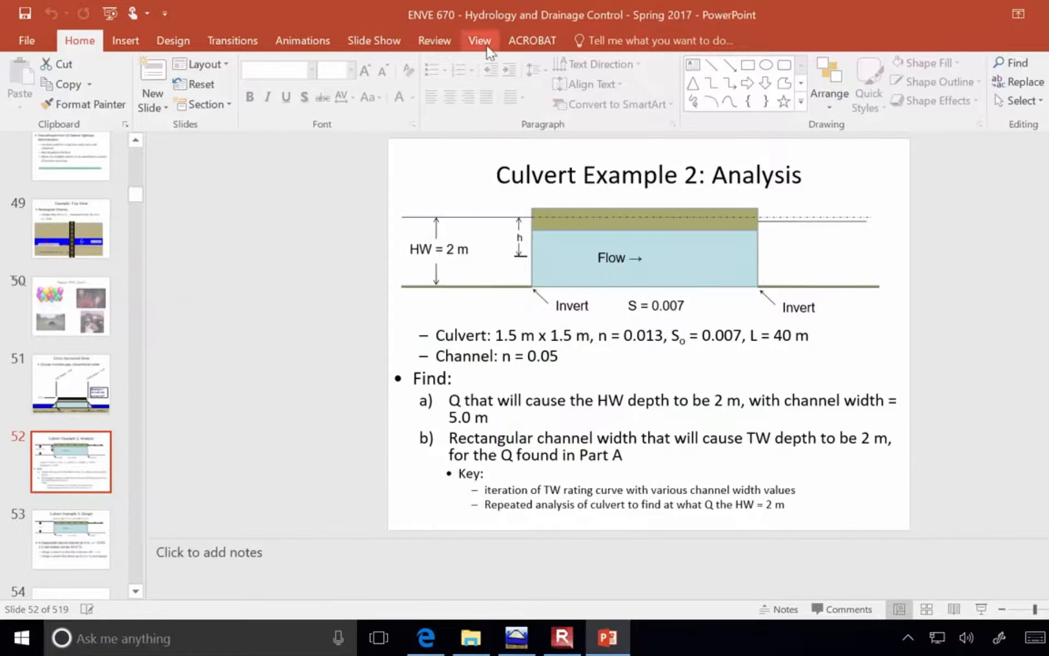
pyautogui.click(517, 638)
pyautogui.write('.05')
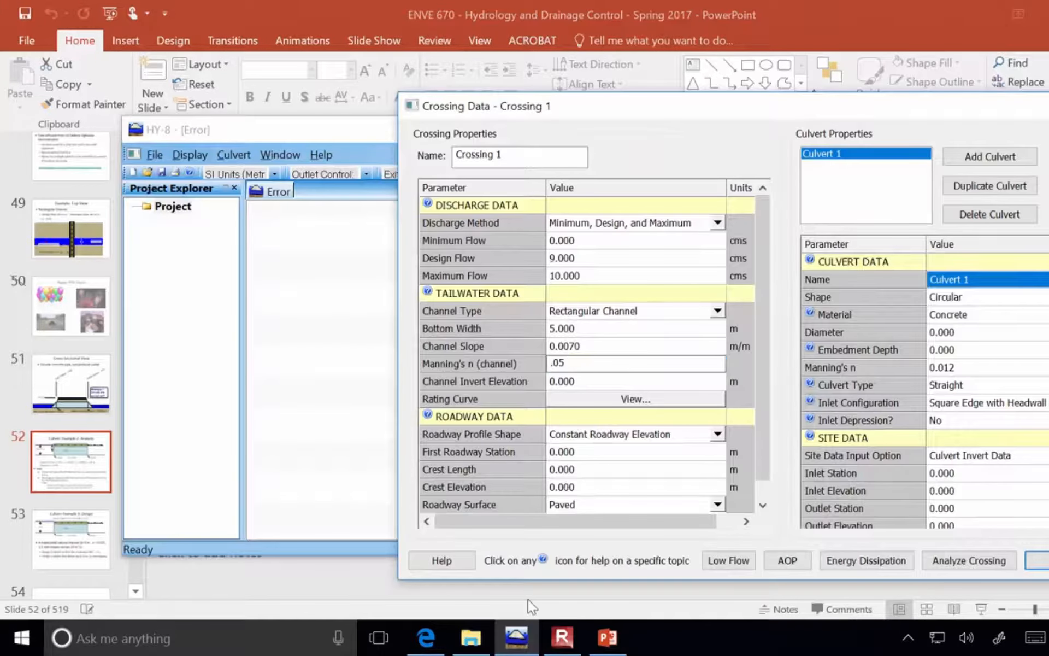
# Review the slide's invert diagram in PowerPoint and set the channel invert elevation to 99.72 m in HY-8
pyautogui.click(579, 381)
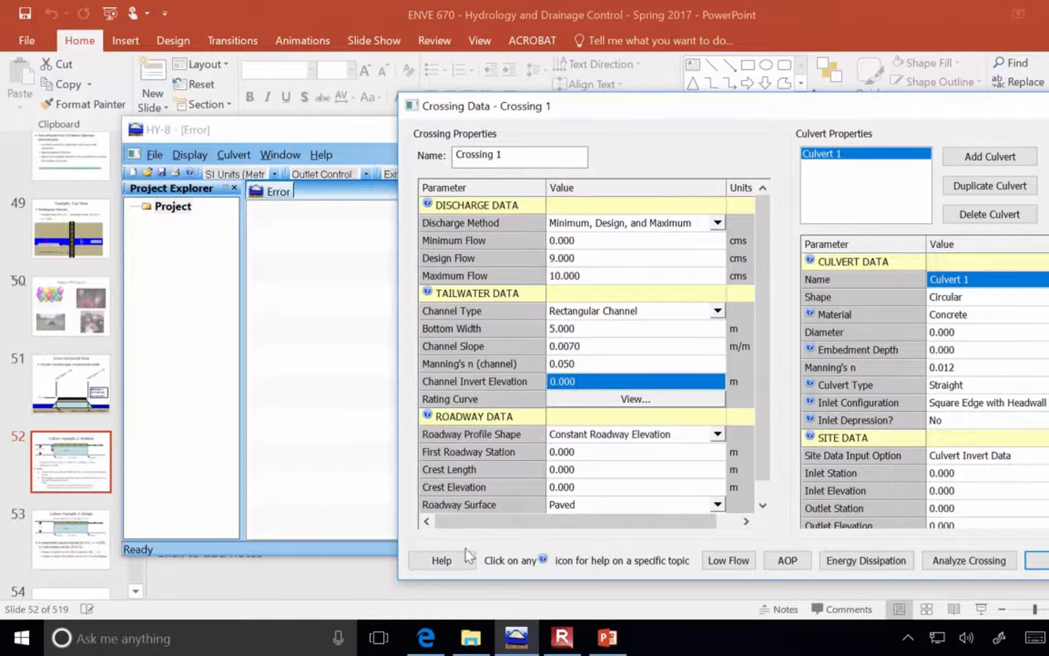
pyautogui.click(372, 606)
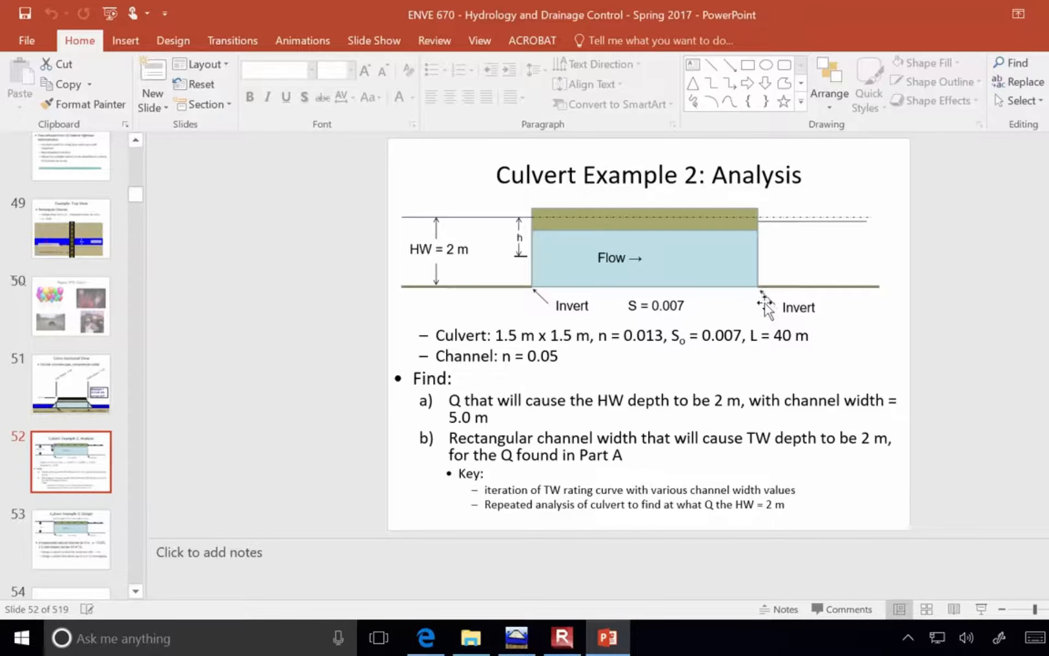
pyautogui.click(517, 637)
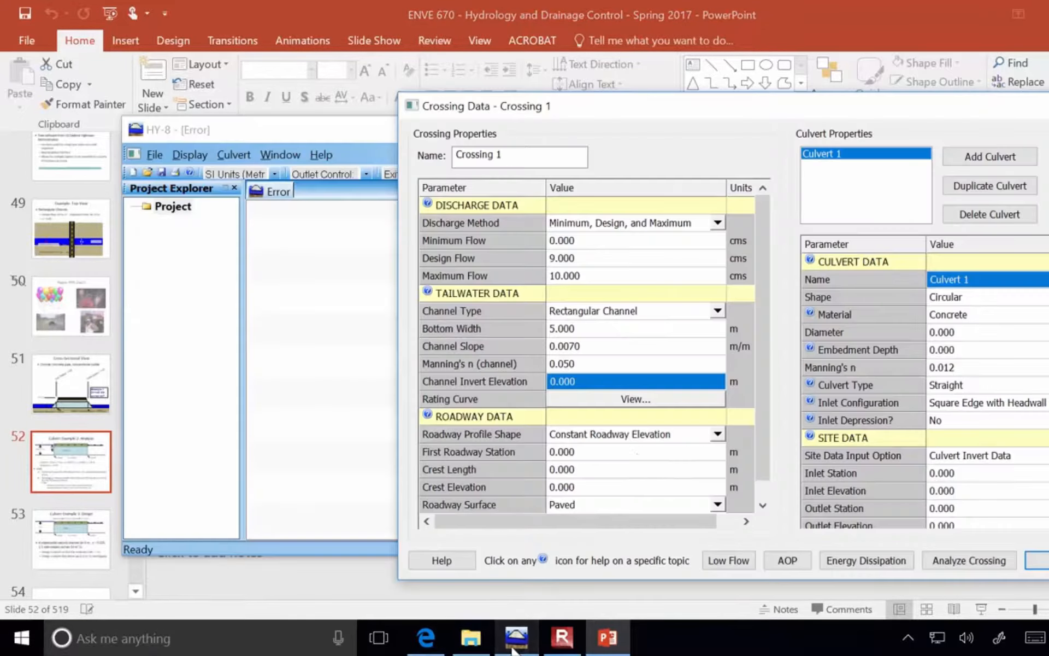
pyautogui.click(597, 384)
pyautogui.write('99')
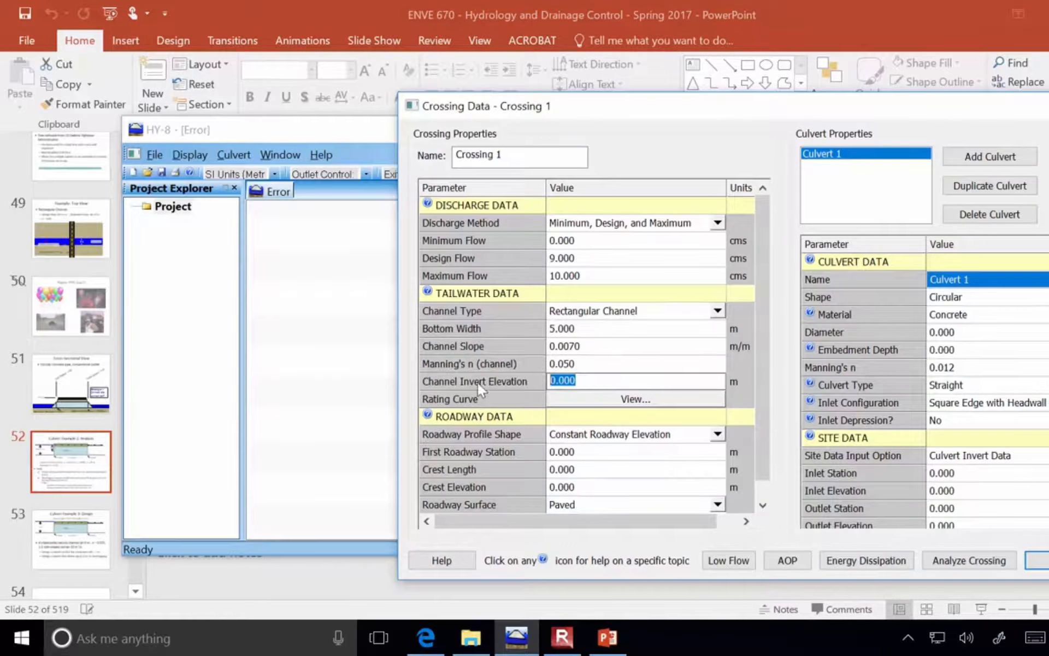
pyautogui.write('.72')
# Set Culvert 1's outlet elevation to 99.72 m and its inlet elevation to 100 m in the site data
pyautogui.scroll(-2, 996, 468)
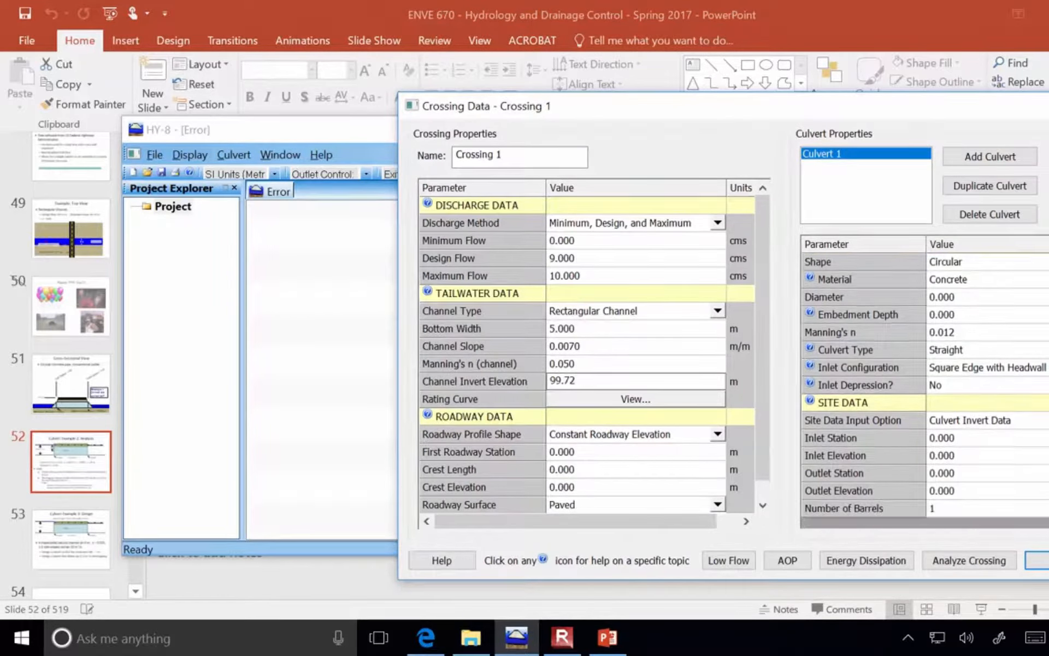
pyautogui.click(954, 492)
pyautogui.click(960, 491)
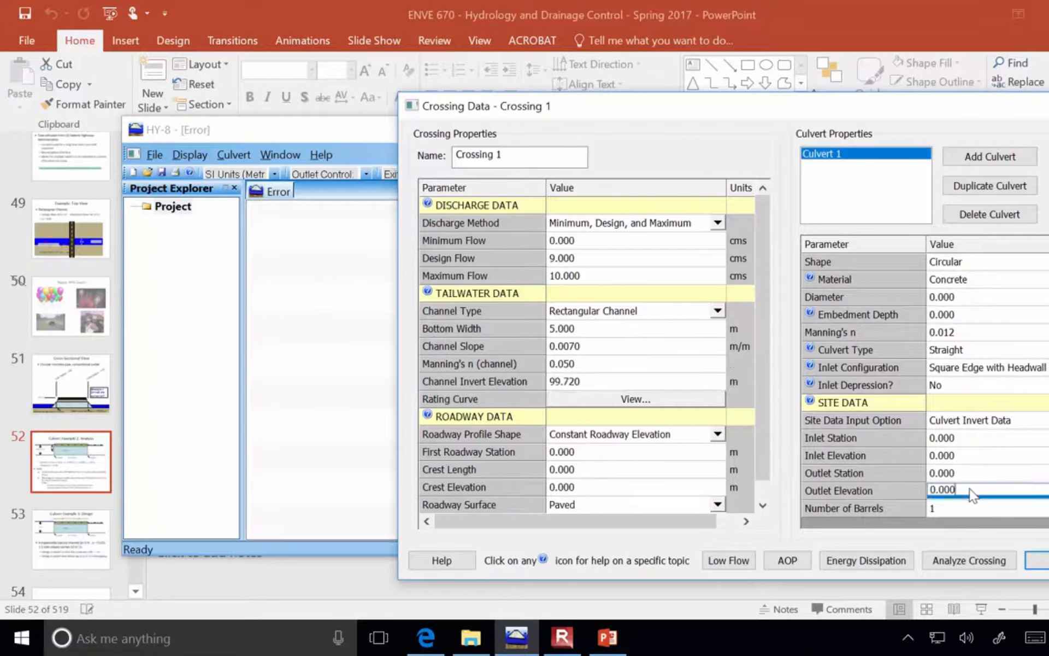
pyautogui.write('99.72')
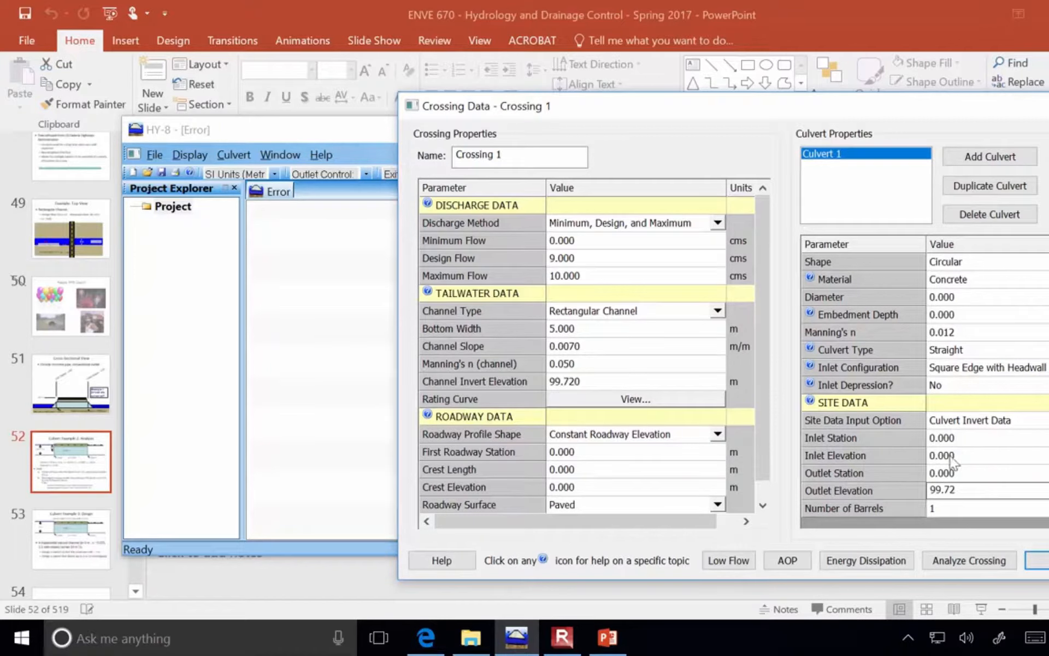
pyautogui.click(965, 453)
pyautogui.click(966, 453)
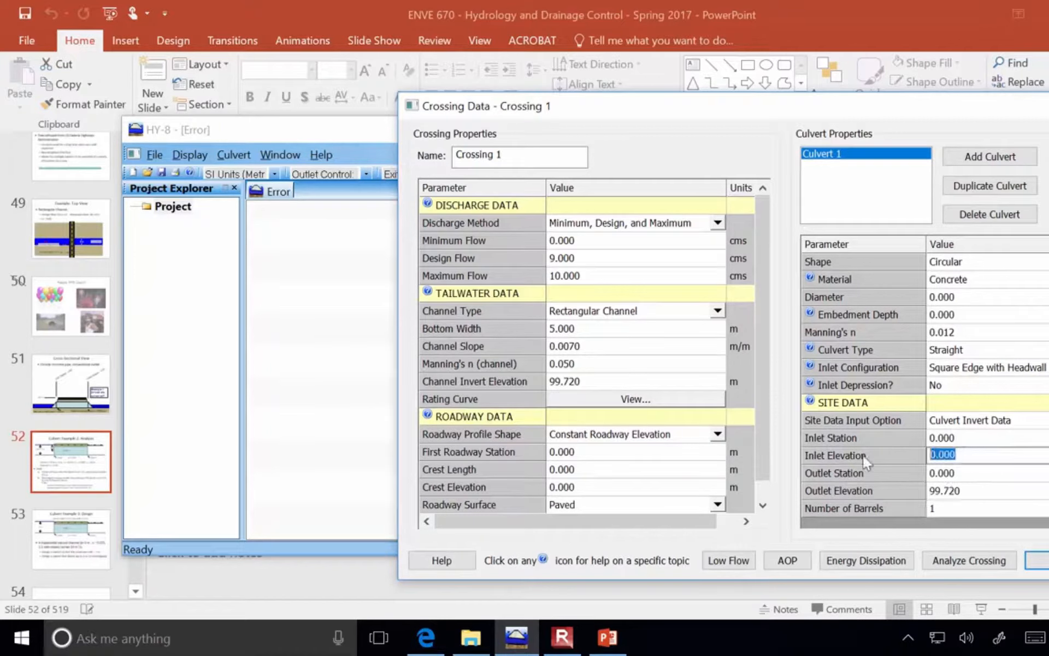
pyautogui.write('100')
pyautogui.click(976, 437)
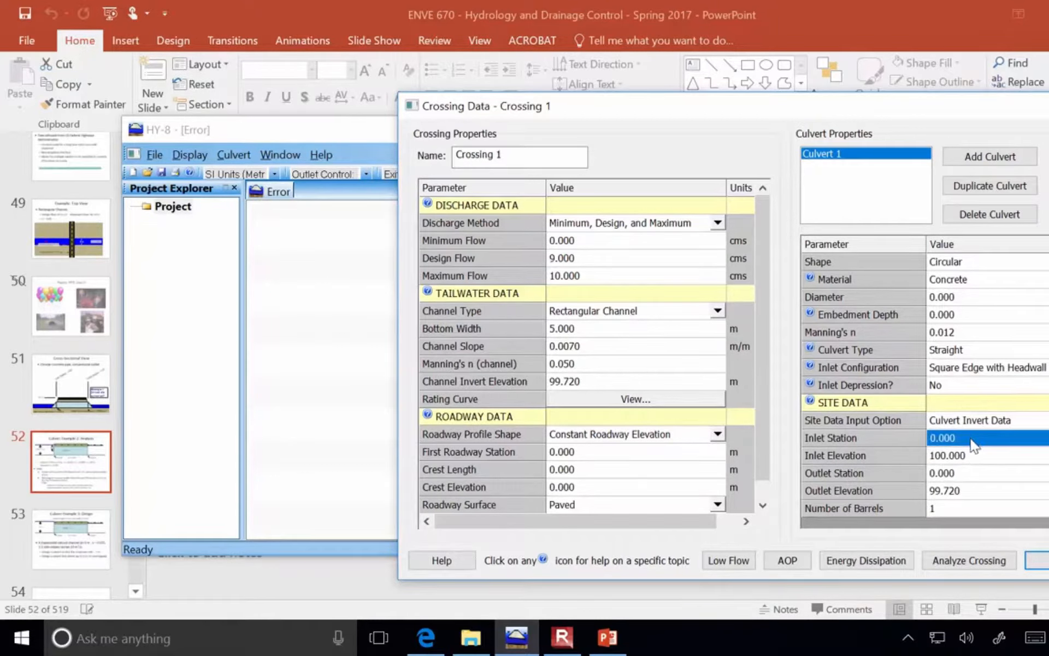
# Set Culvert 1's outlet station to 40 m
pyautogui.click(966, 471)
pyautogui.moveTo(951, 471); pyautogui.dragTo(880, 463)
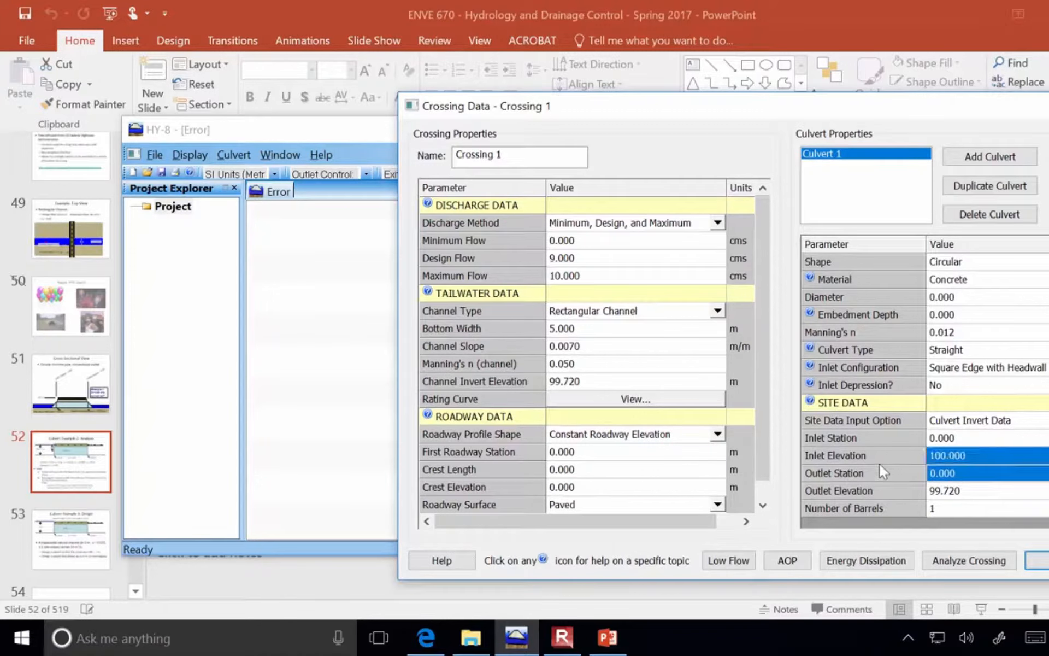
pyautogui.click(961, 473)
pyautogui.write('40')
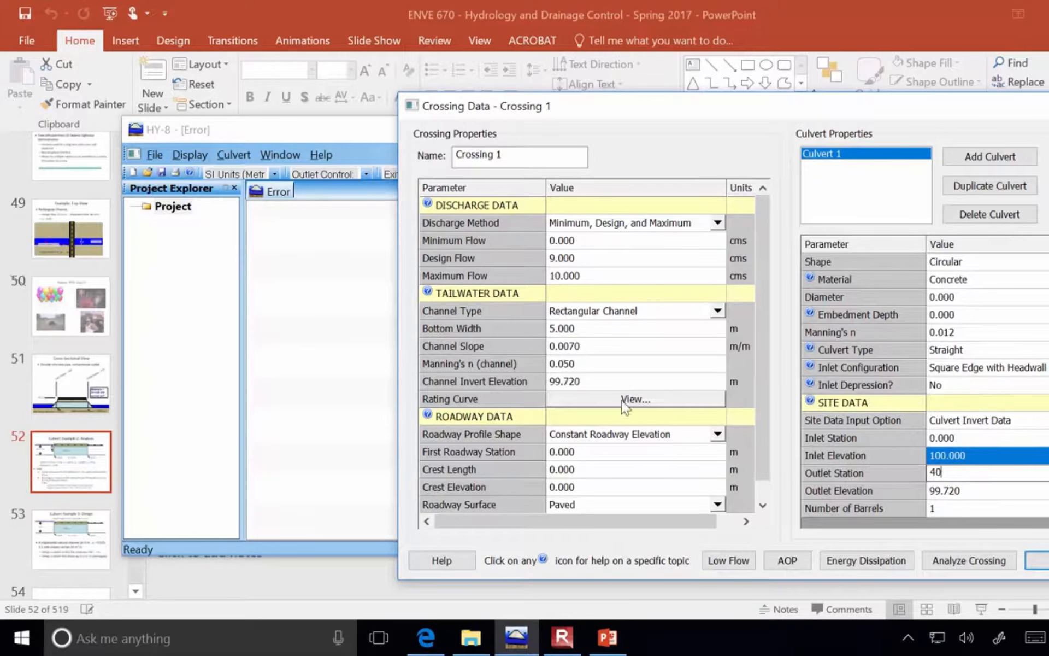
# Consult the example slide in PowerPoint and set the roadway's crest length to 5 m in HY-8
pyautogui.click(620, 453)
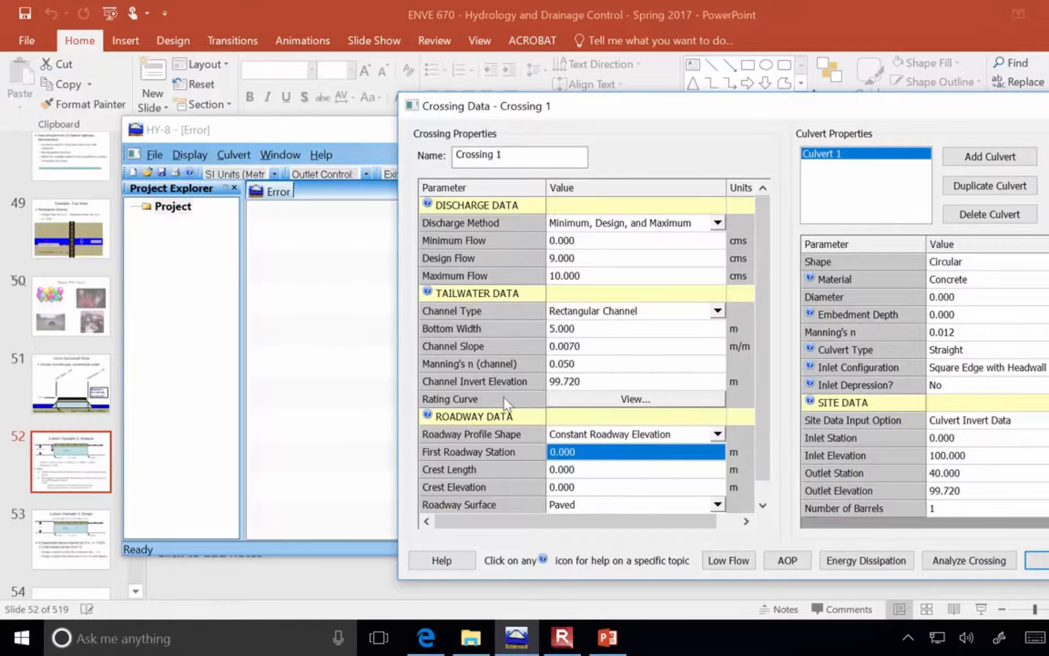
pyautogui.click(74, 451)
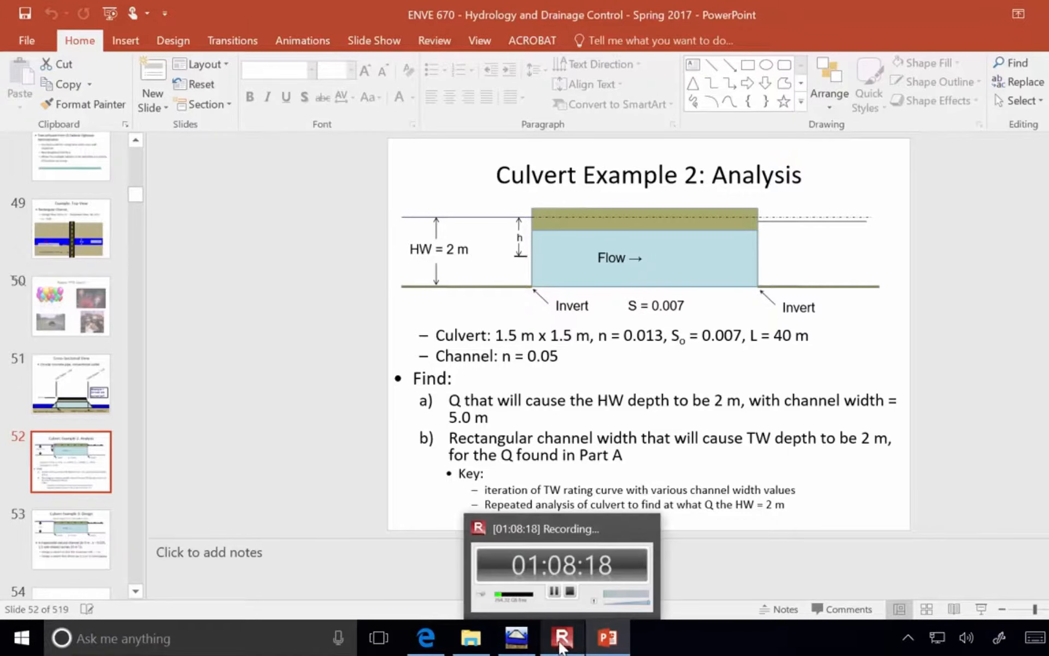
pyautogui.click(522, 651)
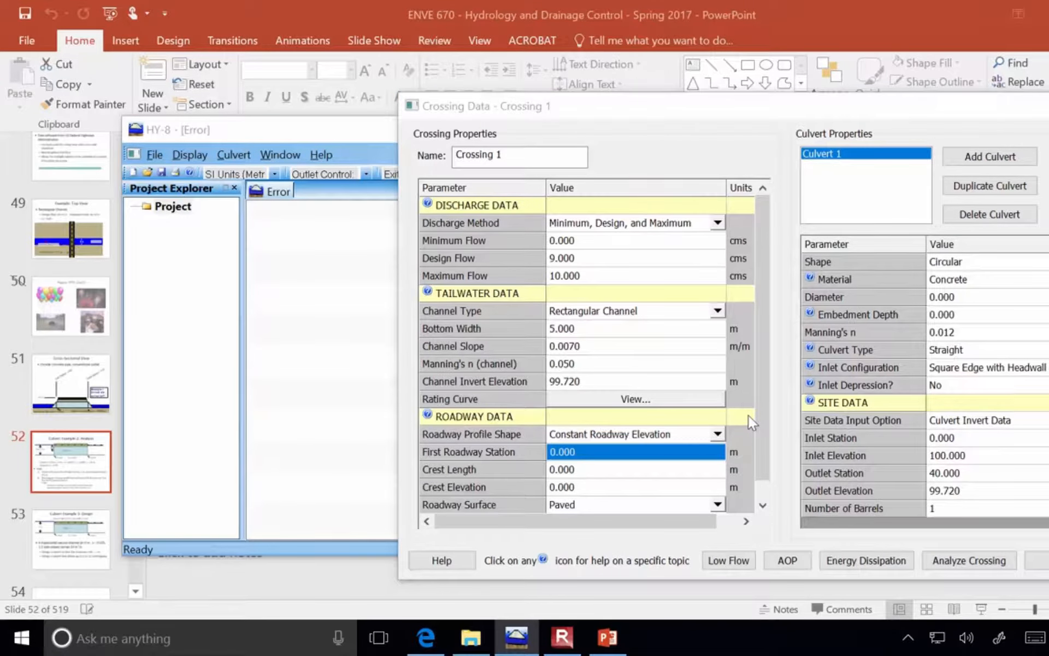
pyautogui.click(634, 450)
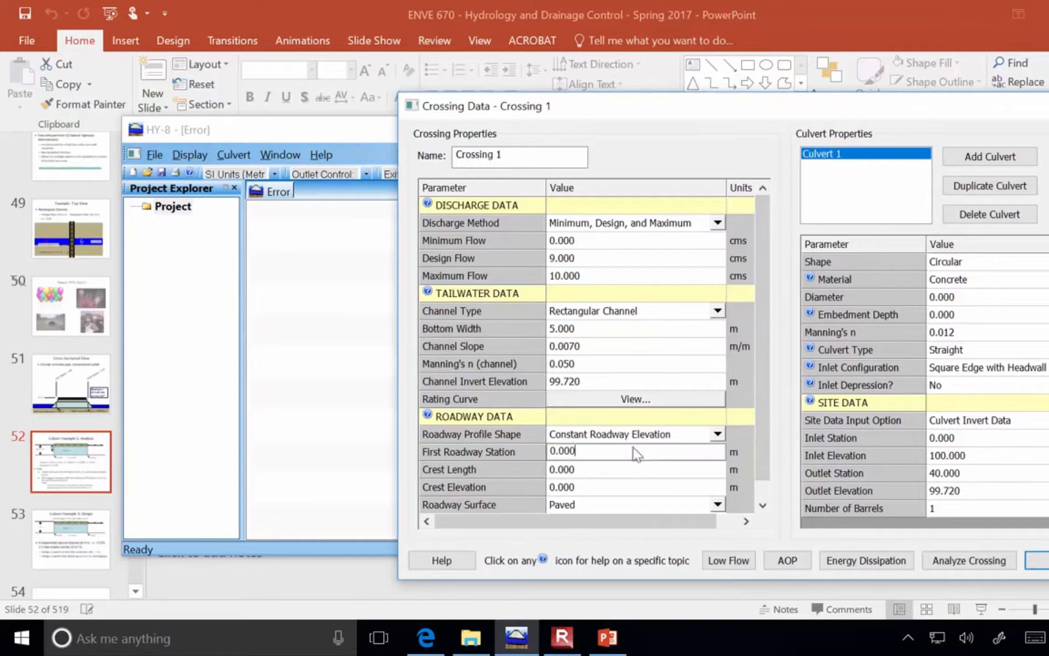
pyautogui.click(626, 465)
pyautogui.moveTo(631, 467); pyautogui.dragTo(505, 467)
pyautogui.write('5')
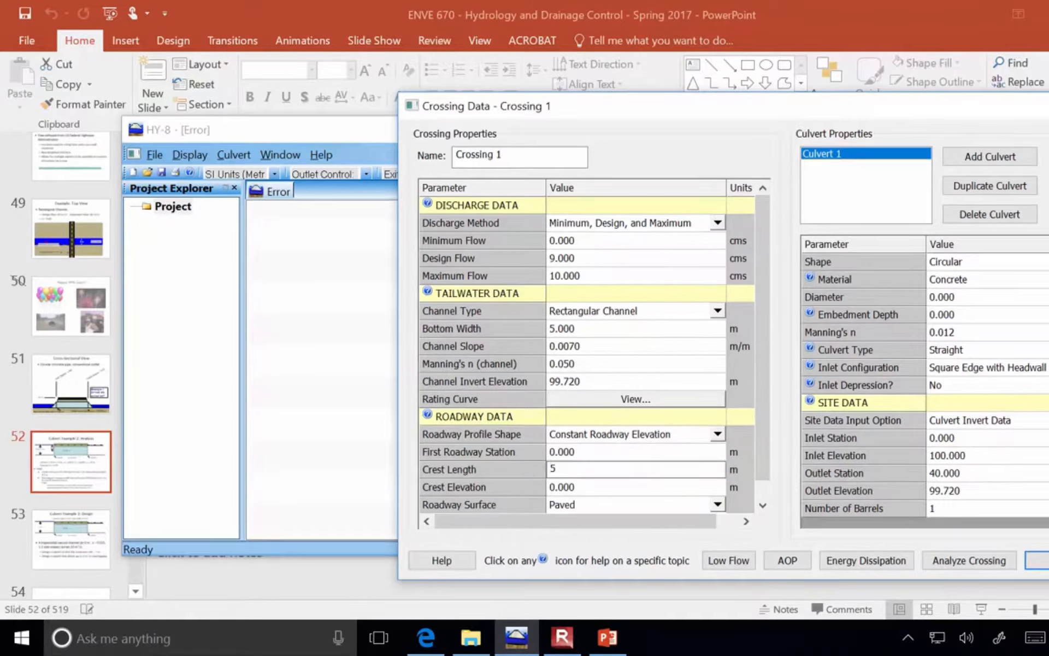
# Consult the slide's headwater diagram in PowerPoint and set the roadway's crest elevation to 103 m in HY-8
pyautogui.click(593, 487)
pyautogui.click(70, 515)
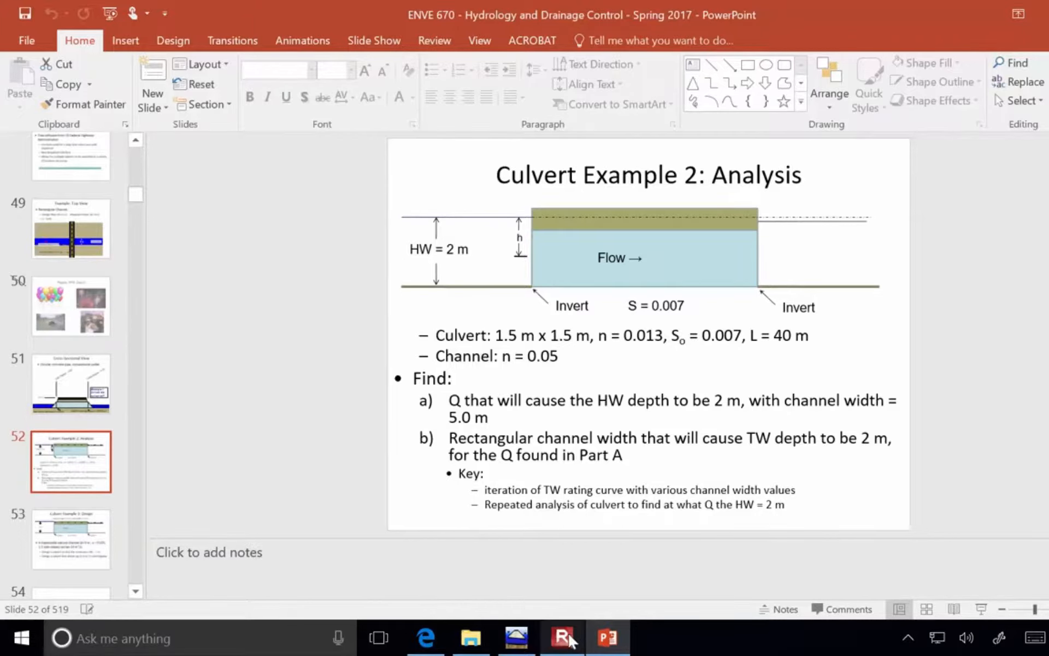
pyautogui.moveTo(568, 640)
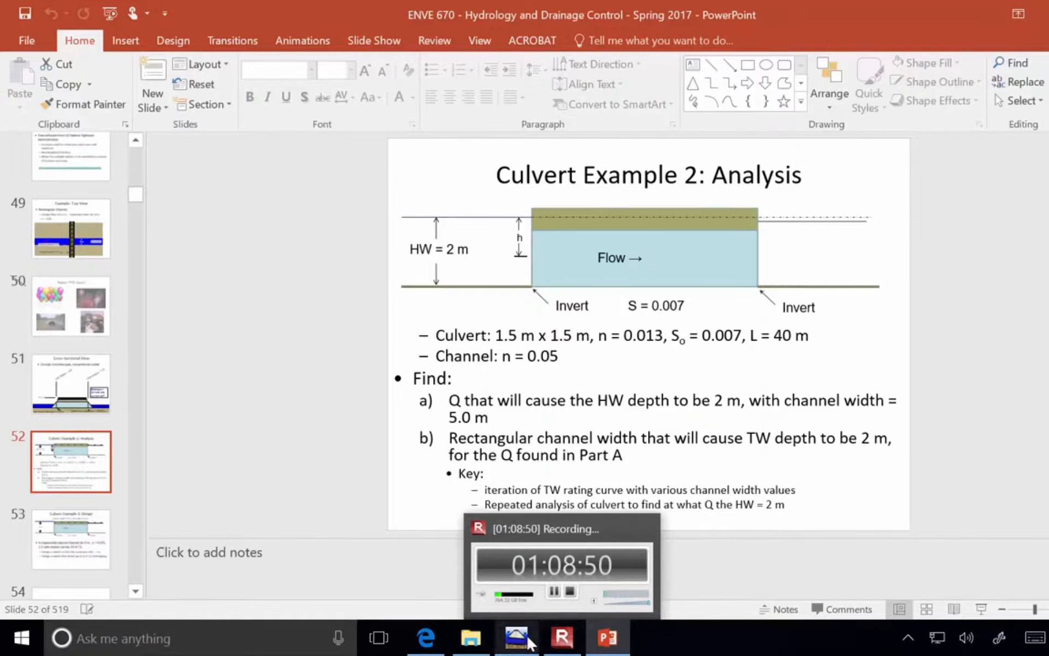
pyautogui.click(532, 583)
pyautogui.click(583, 484)
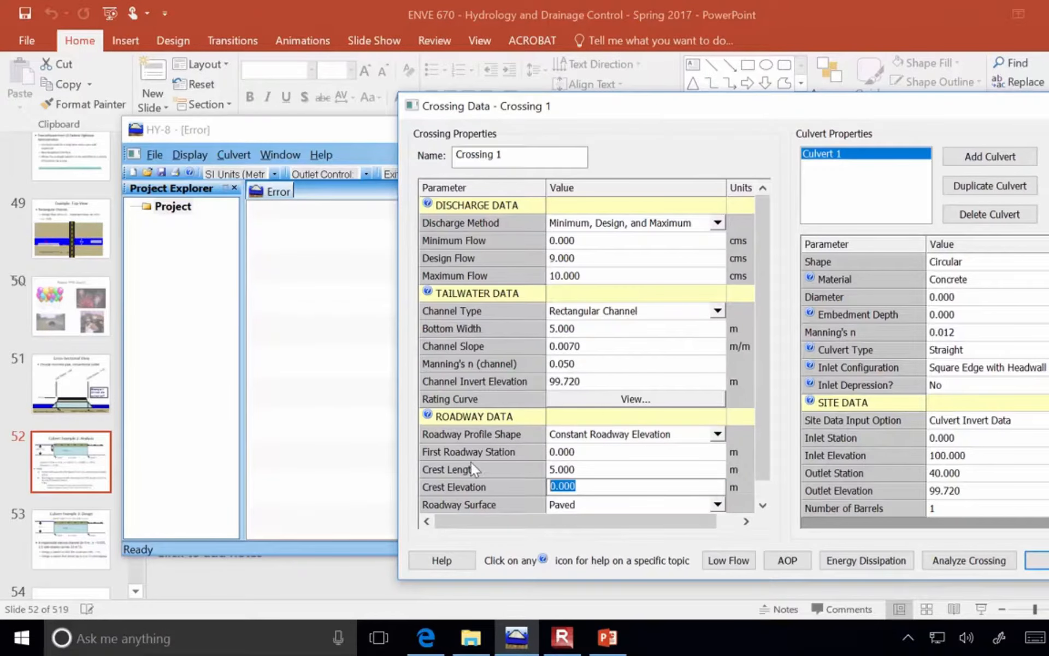
pyautogui.write('103')
pyautogui.click(635, 364)
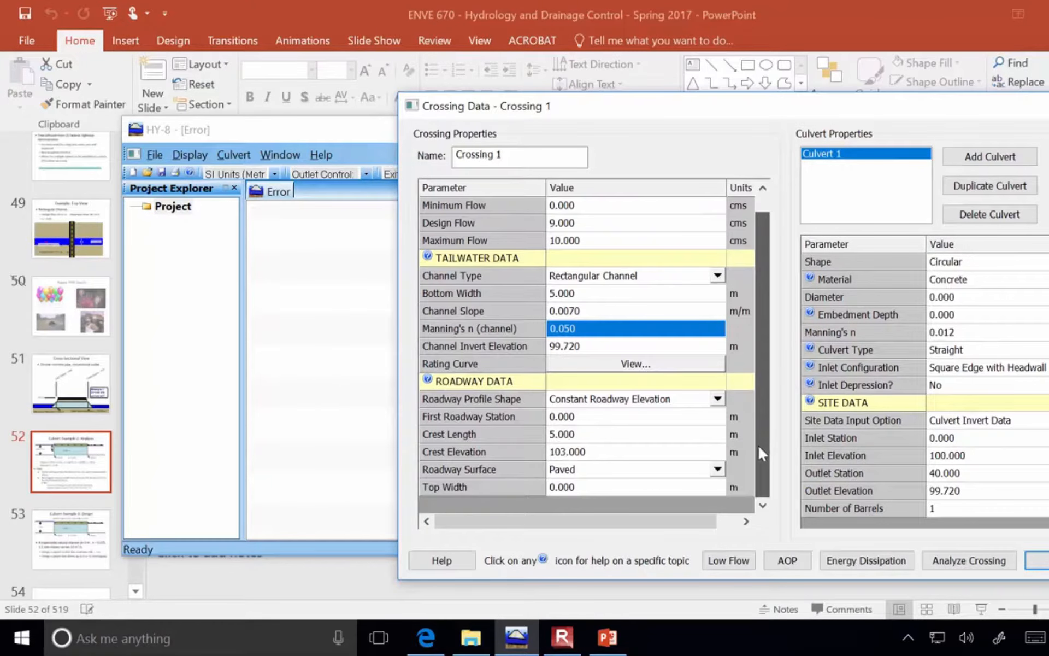
# Set the roadway's top width to 8 m and view the tailwater channel's rating curve
pyautogui.click(631, 485)
pyautogui.click(633, 487)
pyautogui.moveTo(592, 488); pyautogui.dragTo(474, 485)
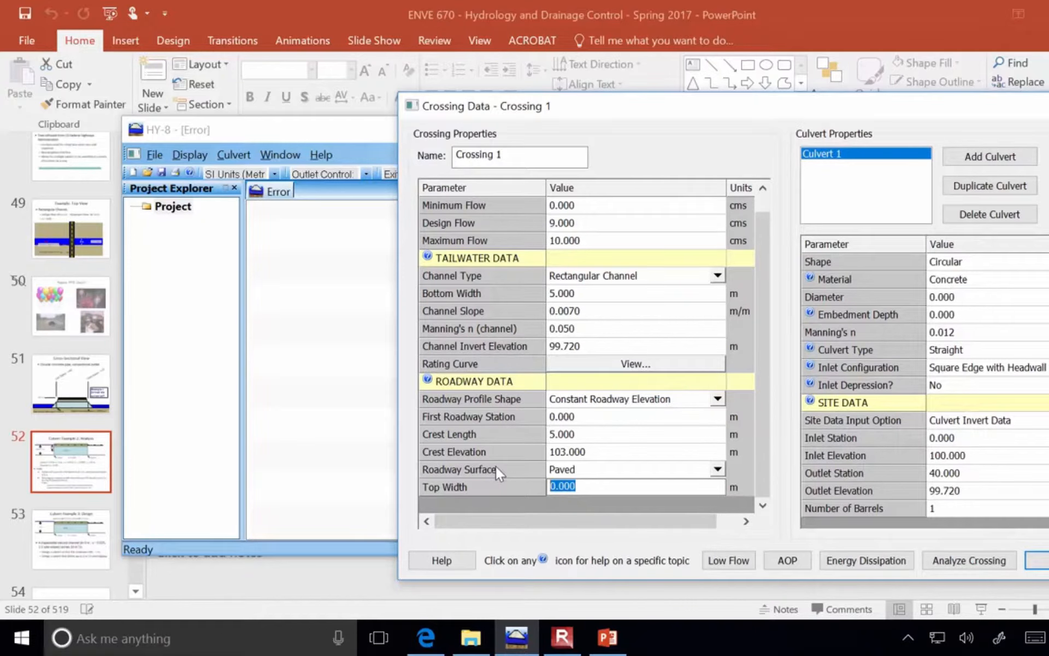
pyautogui.write('8')
pyautogui.click(625, 402)
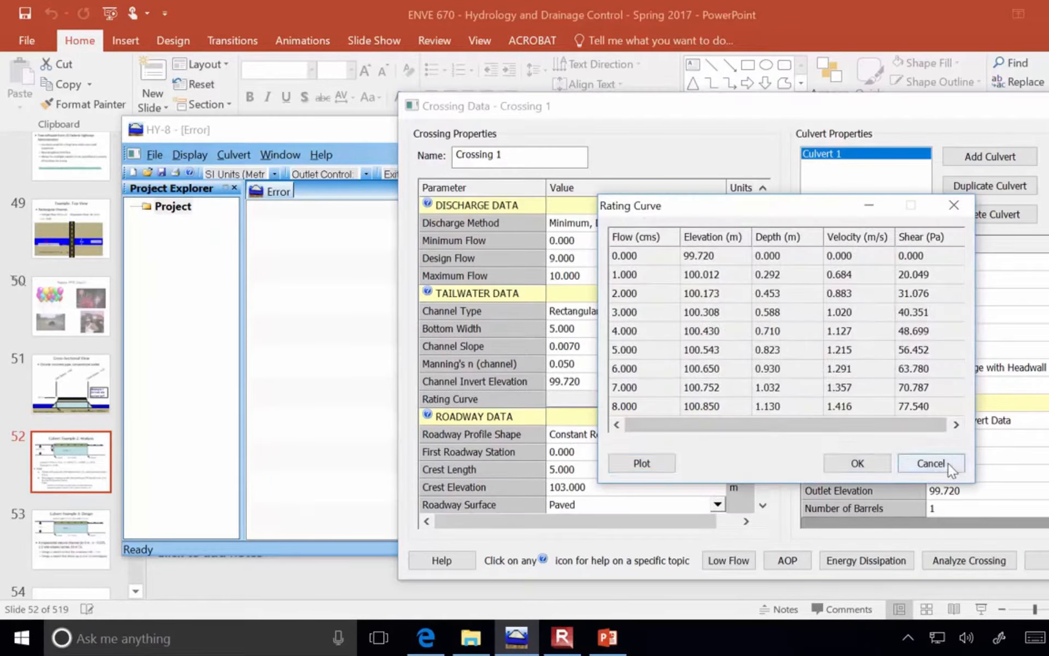
pyautogui.click(947, 463)
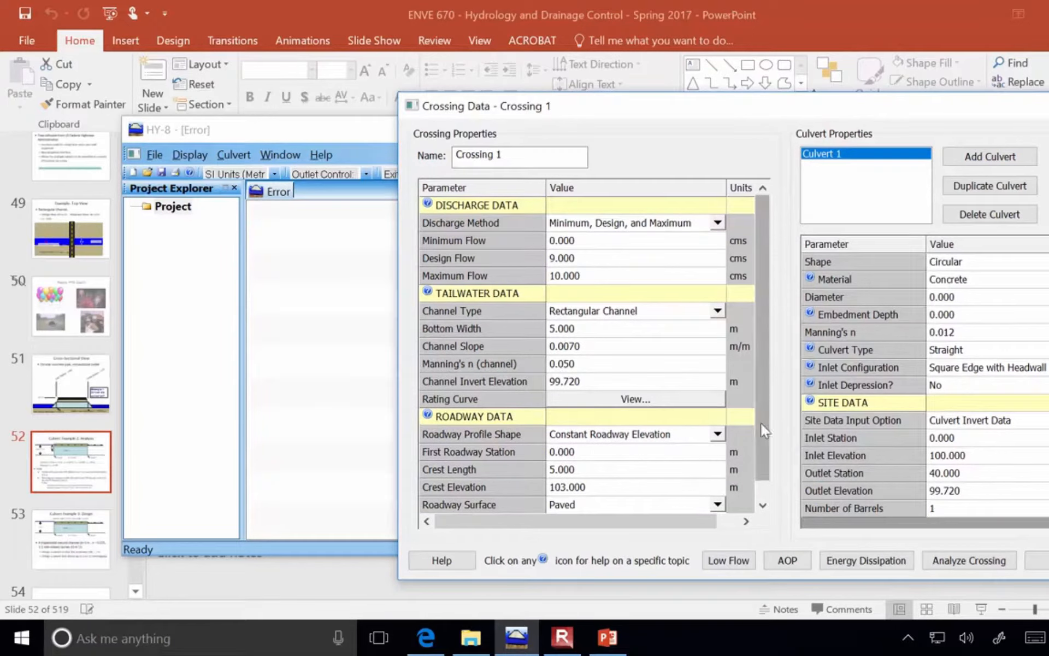
pyautogui.scroll(-1, 762, 452)
pyautogui.scroll(1, 763, 481)
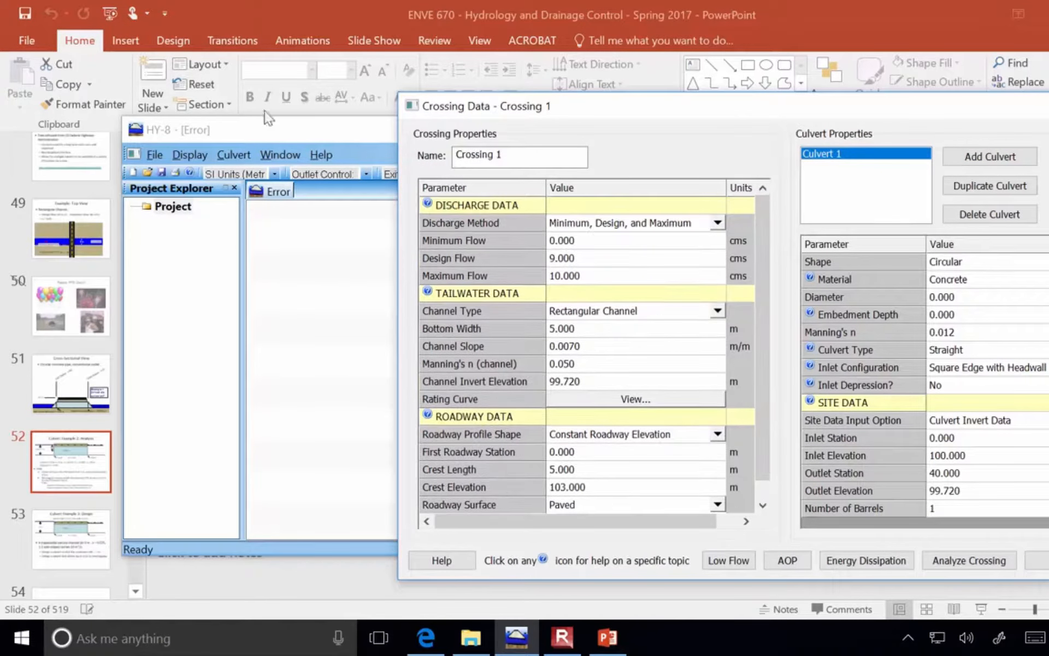
# Consult the culvert dimensions on the PowerPoint slide and set Culvert 1's shape to Concrete Box in HY-8
pyautogui.click(457, 8)
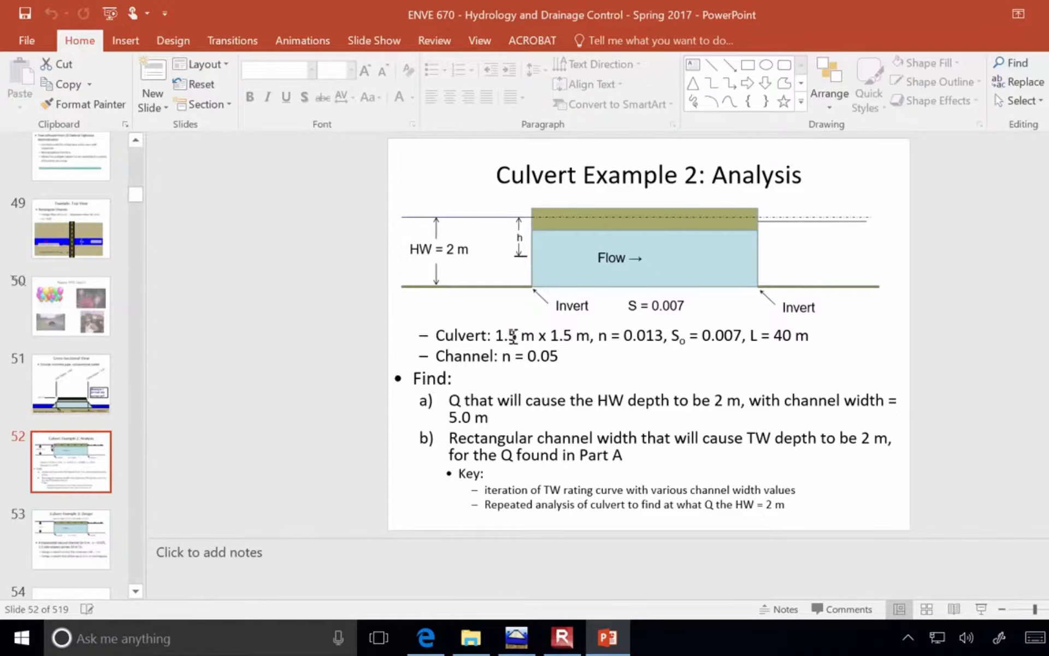
pyautogui.click(514, 649)
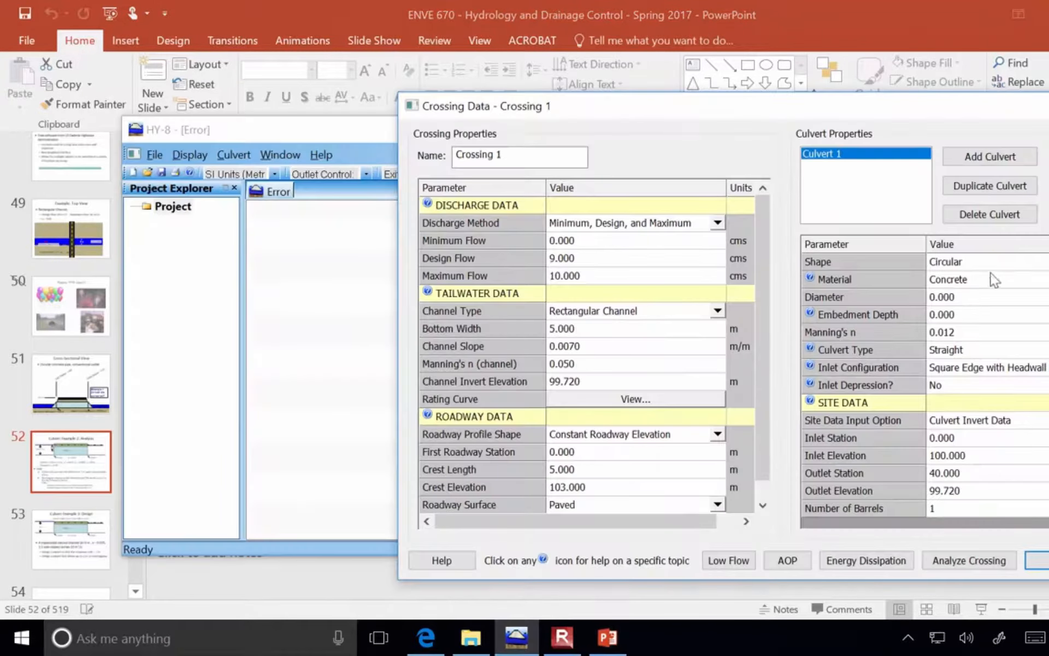
pyautogui.click(1005, 267)
pyautogui.click(1006, 265)
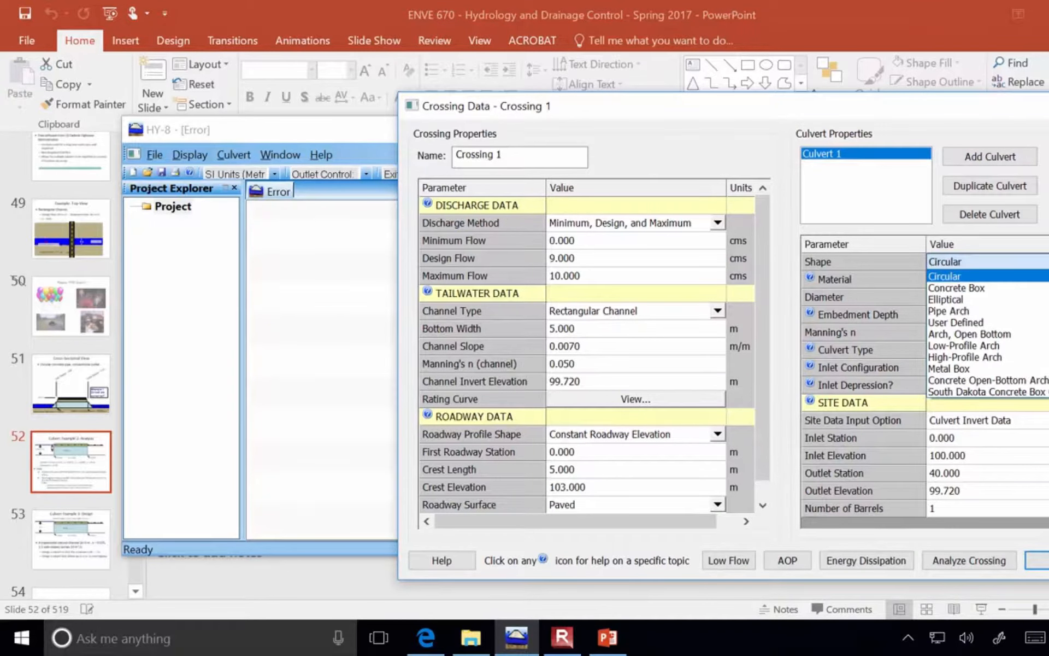
pyautogui.click(983, 288)
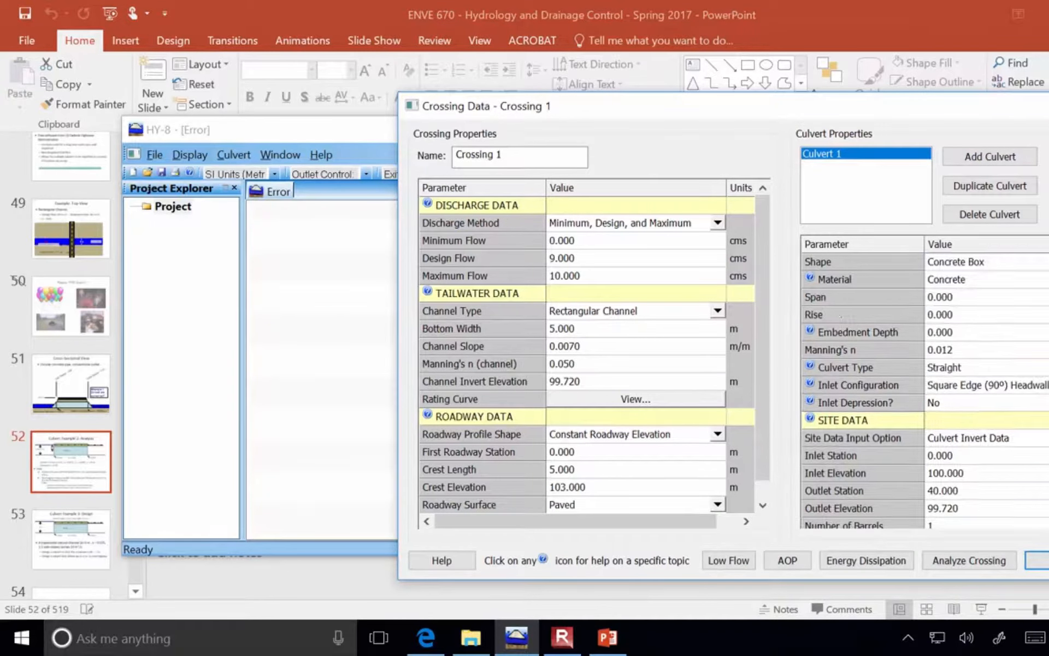
# Set the concrete box culvert's span and rise to 1500 mm each
pyautogui.click(1041, 298)
pyautogui.click(1036, 299)
pyautogui.write('155')
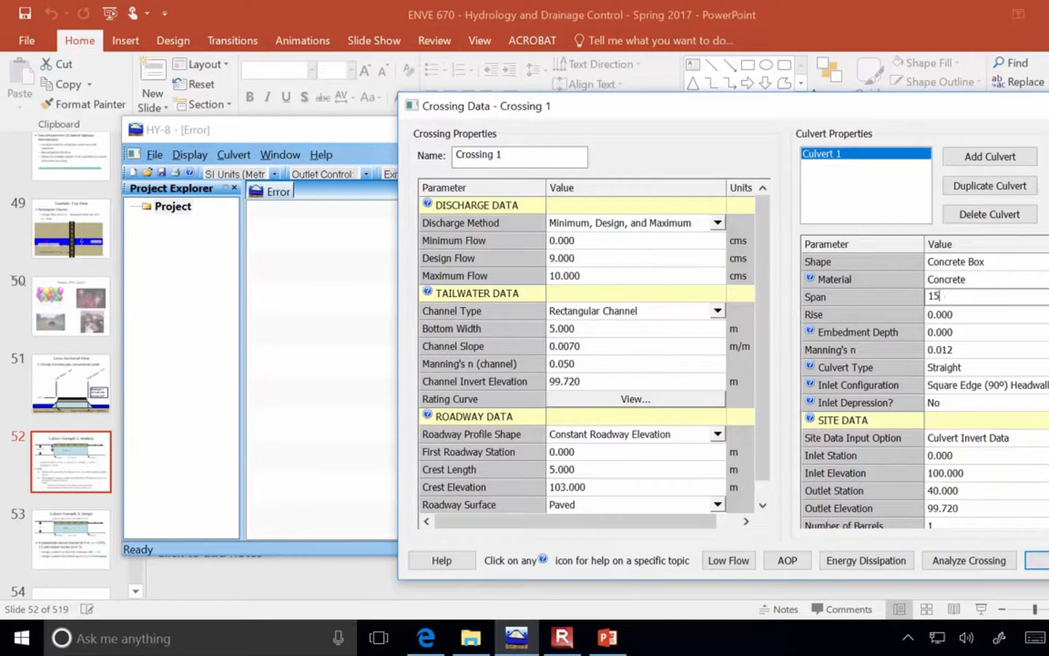
pyautogui.click(959, 313)
pyautogui.click(959, 313)
pyautogui.doubleClick(958, 312)
pyautogui.write('15')
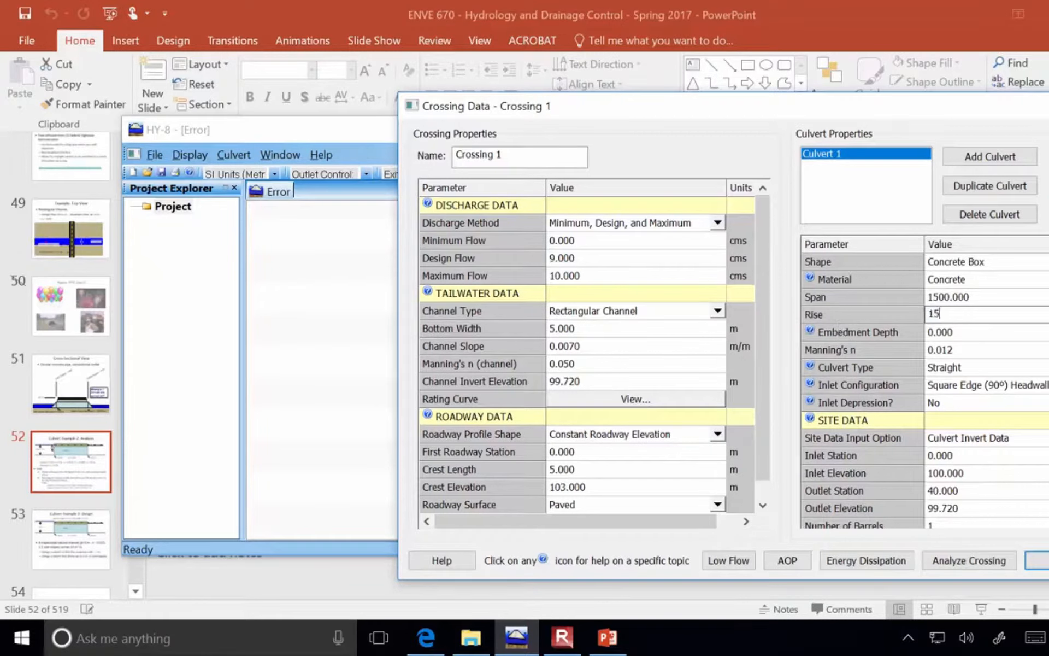
pyautogui.click(974, 336)
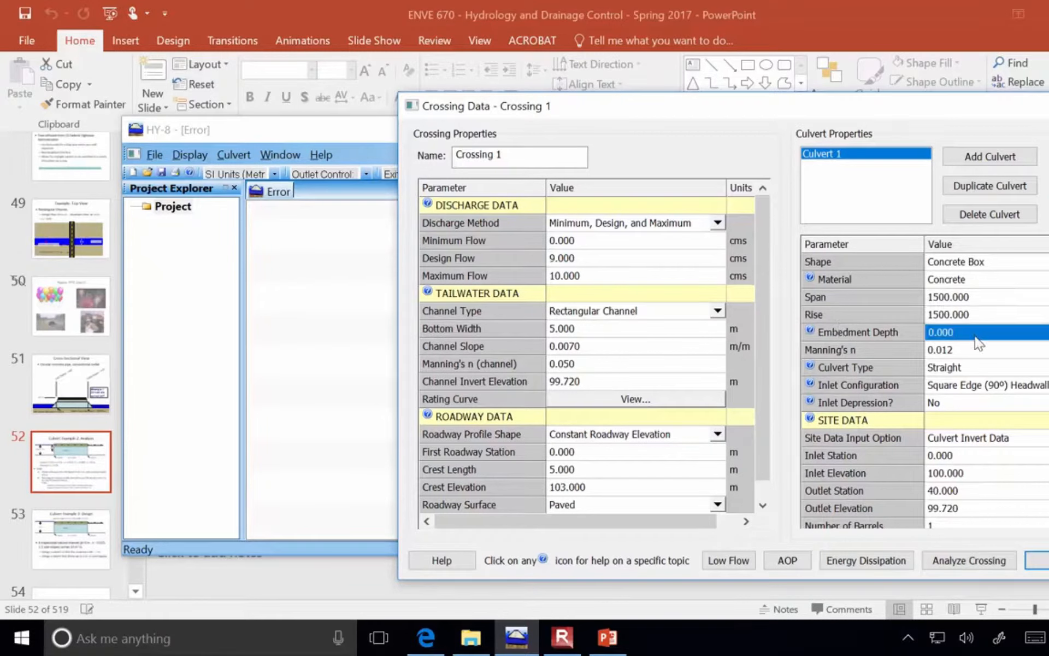
# Check Culvert 1's Manning's n and the materials available for the concrete box shape
pyautogui.click(972, 350)
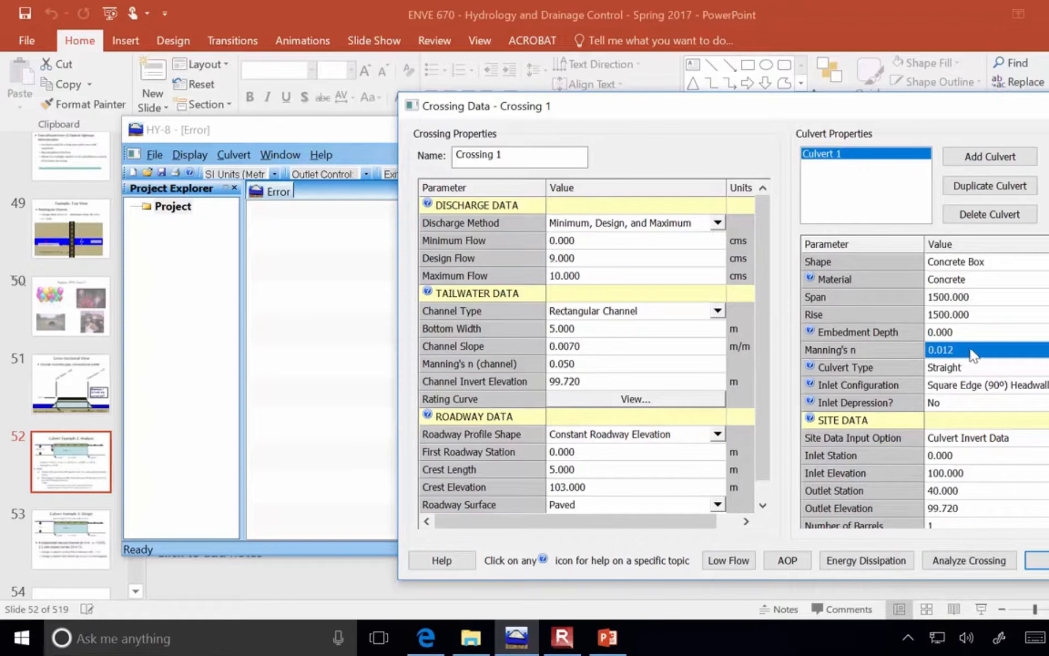
pyautogui.click(973, 364)
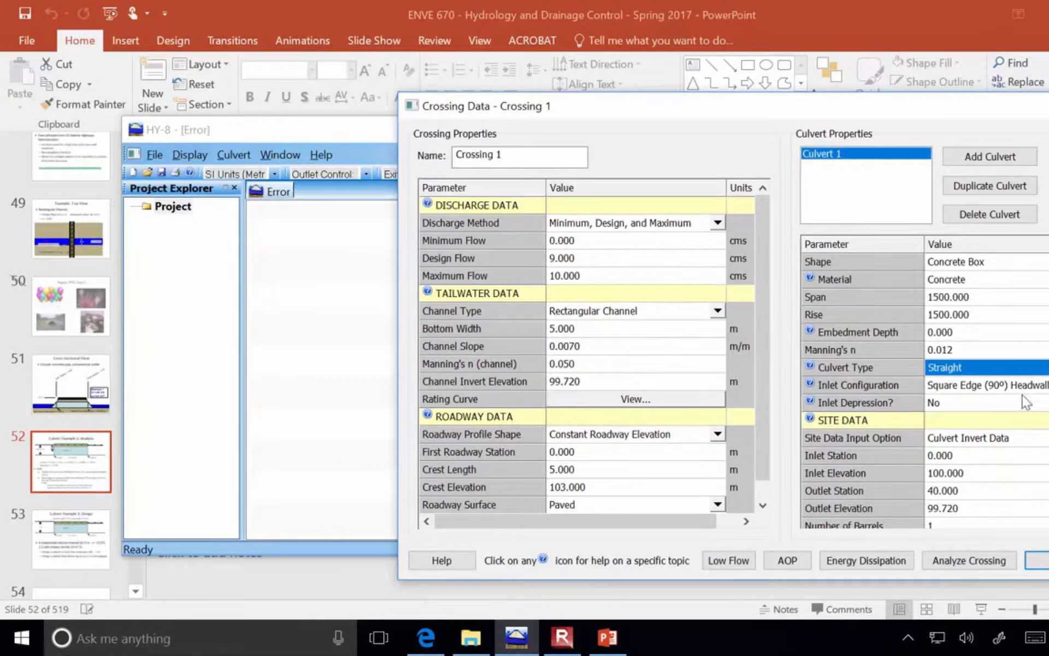
pyautogui.click(974, 349)
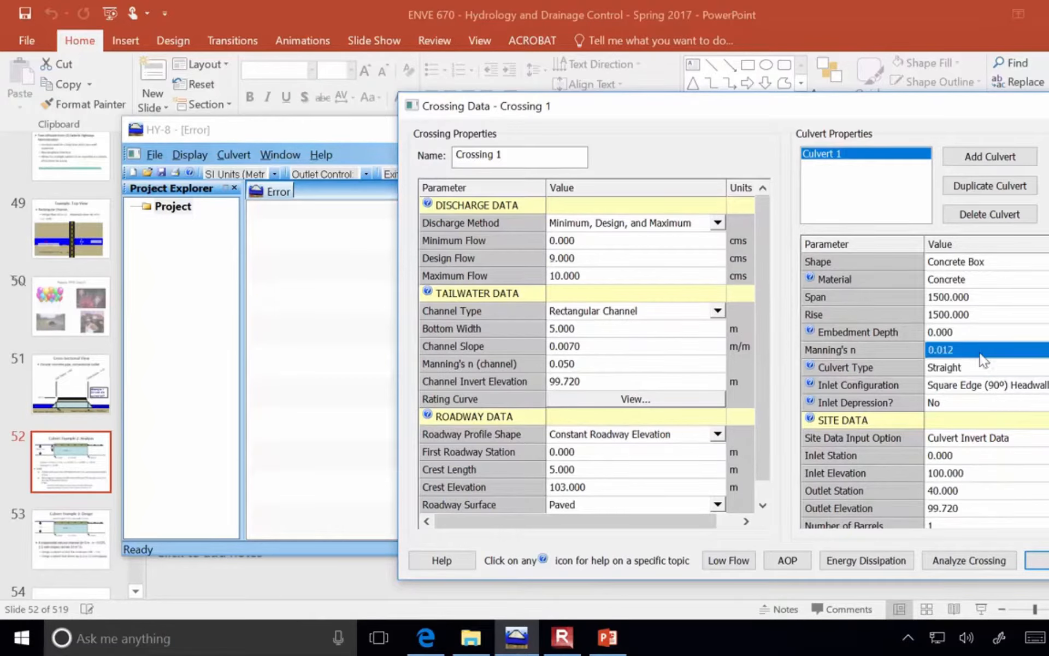
pyautogui.click(1044, 280)
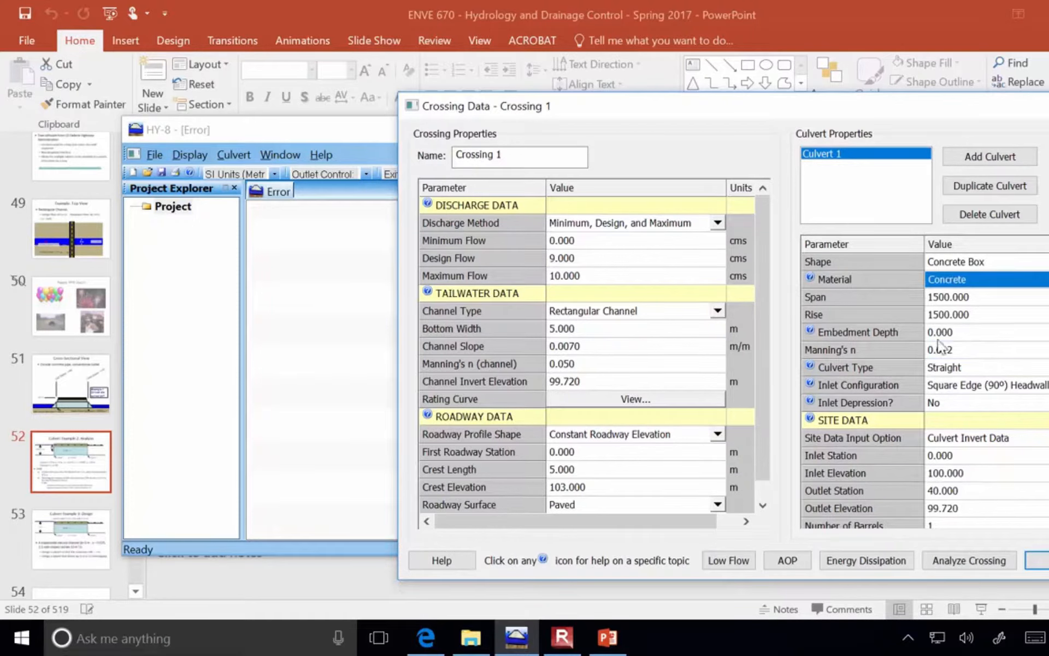
pyautogui.click(1044, 280)
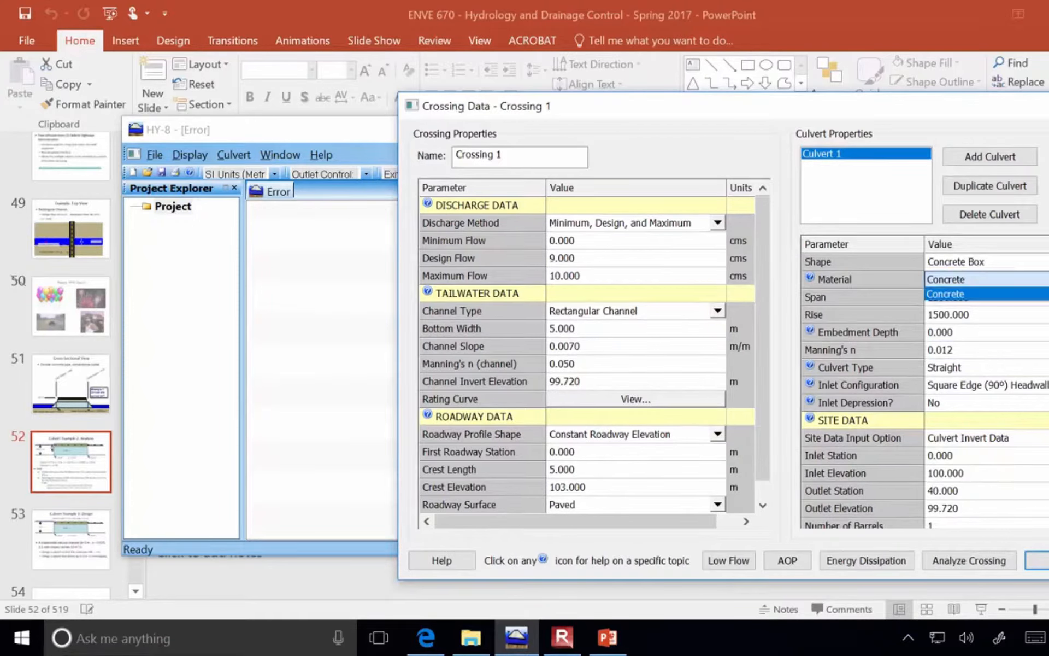
pyautogui.click(1027, 294)
# Try the Circular shape with Corrugated Steel material for Culvert 1
pyautogui.click(1037, 265)
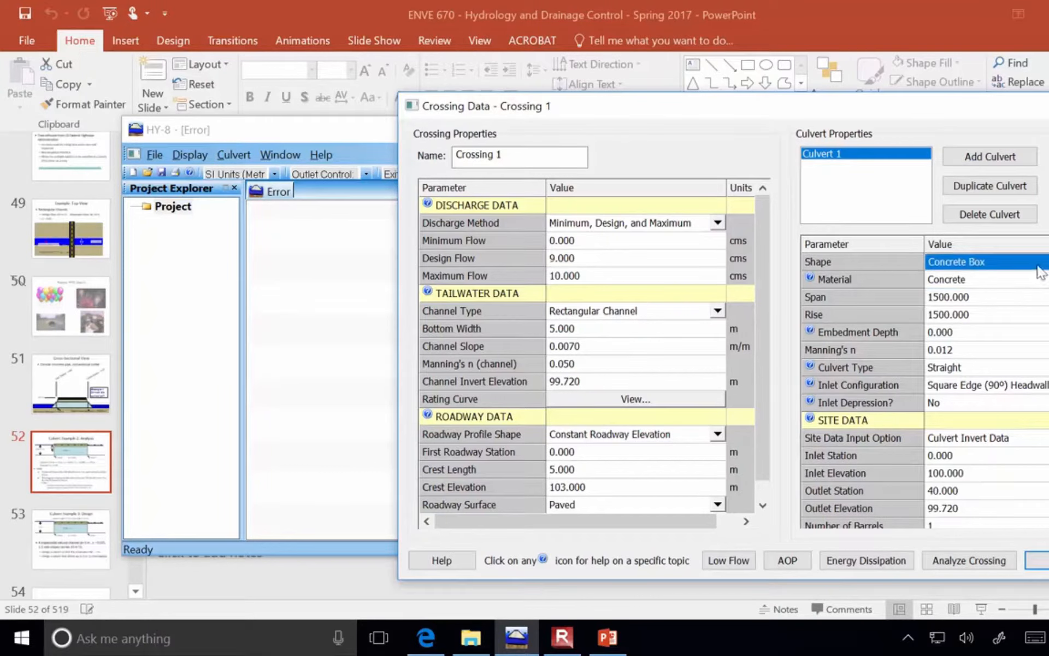
pyautogui.click(1041, 263)
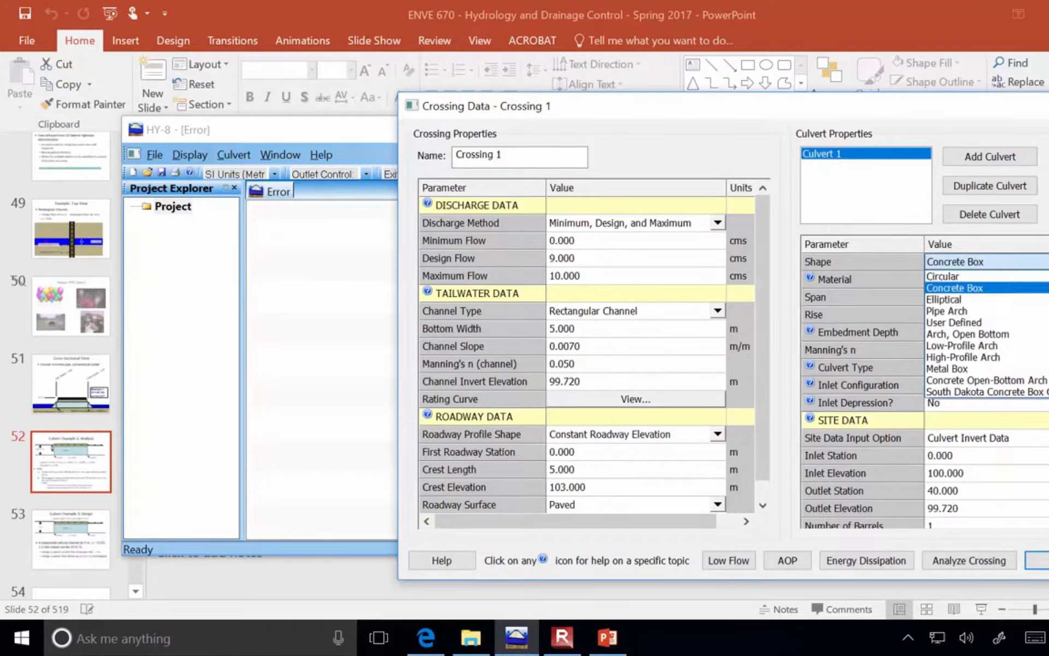
pyautogui.click(1028, 276)
pyautogui.click(1041, 279)
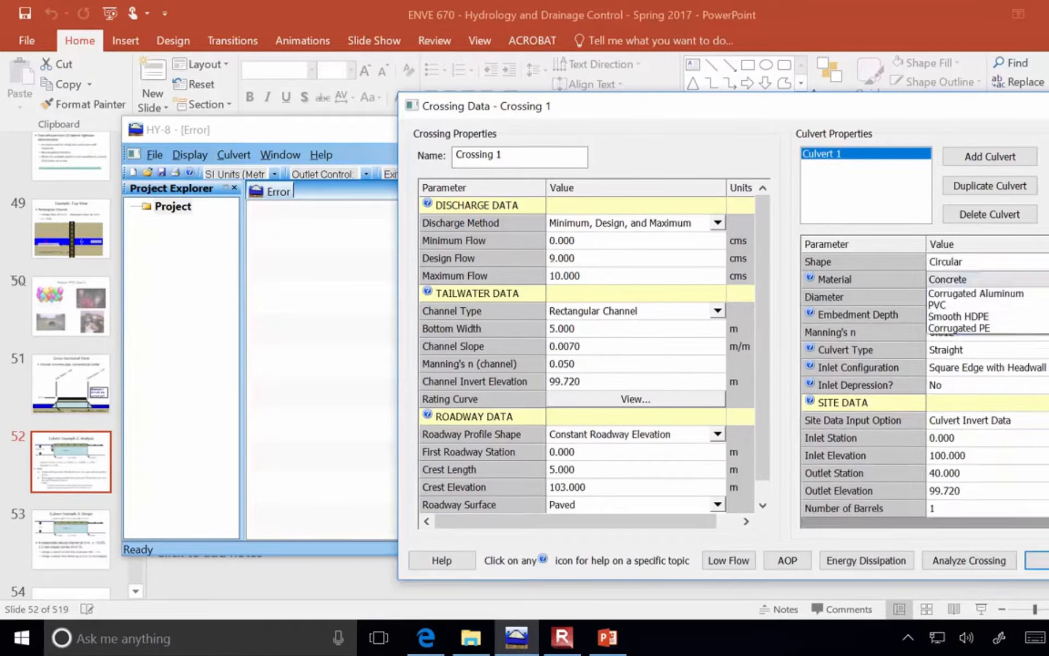
pyautogui.click(1017, 306)
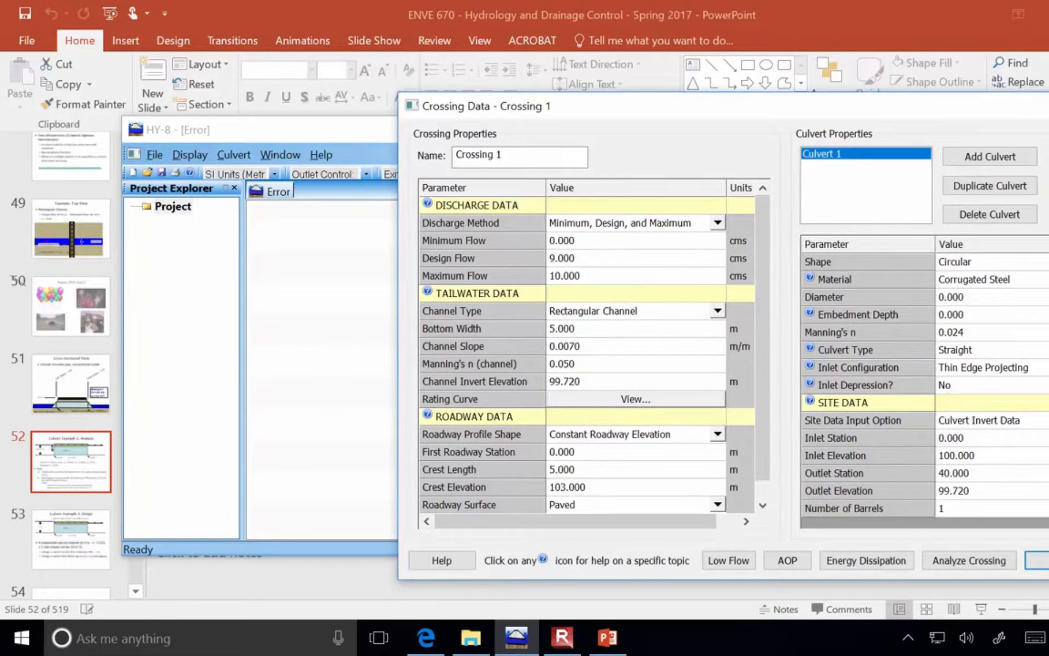
# Look up the culvert's Manning's n on the PowerPoint slide and return Culvert 1's shape to Concrete Box in HY-8
pyautogui.click(221, 16)
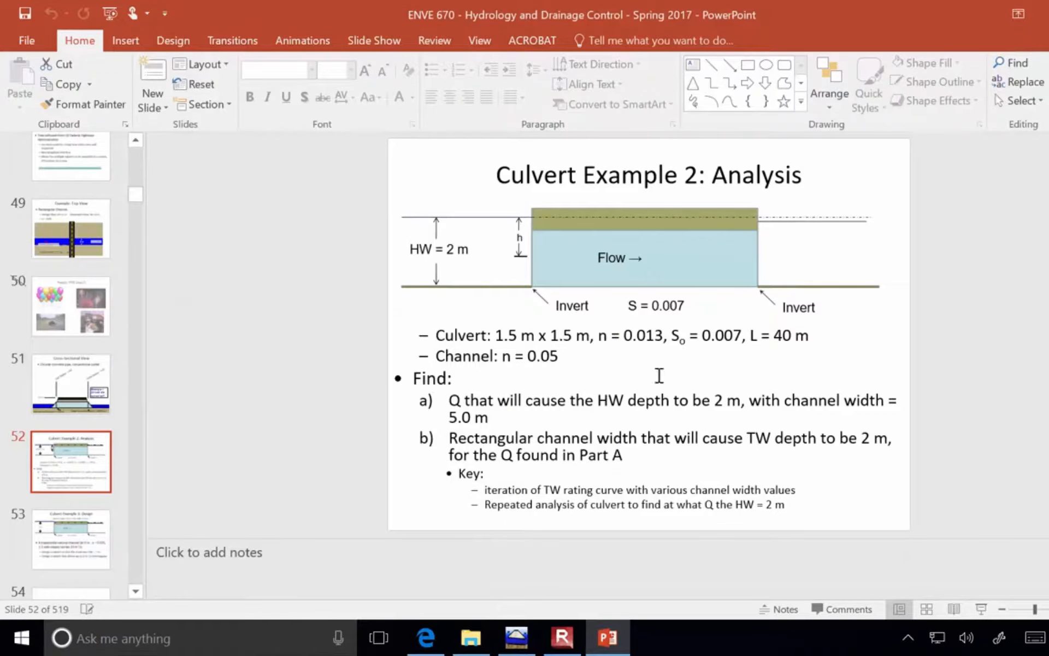
pyautogui.moveTo(646, 335); pyautogui.dragTo(601, 335)
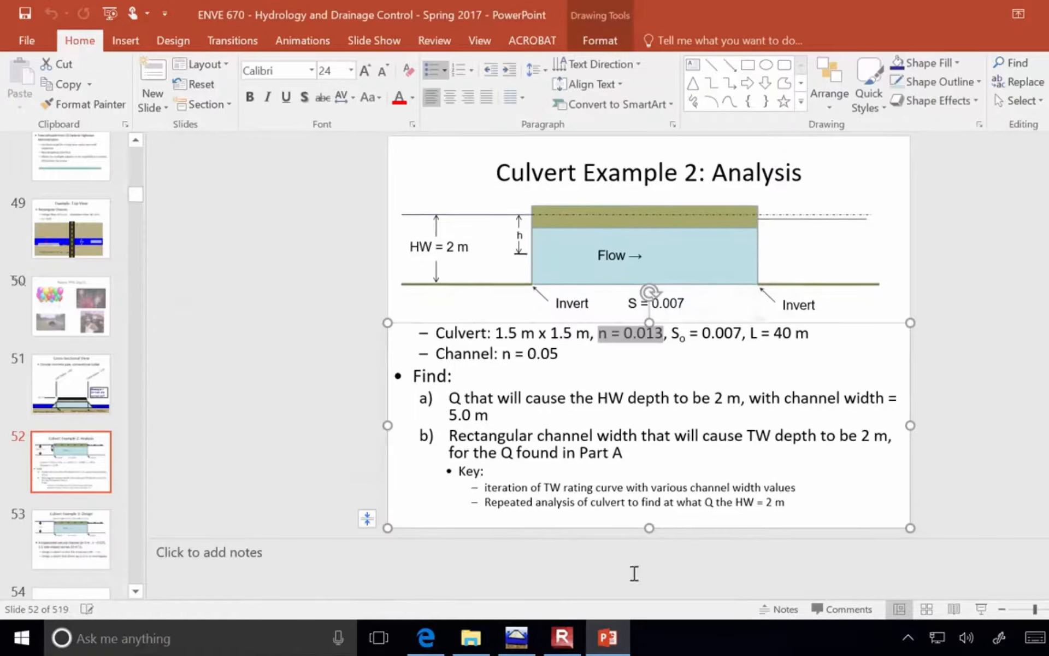
pyautogui.click(573, 646)
pyautogui.click(520, 649)
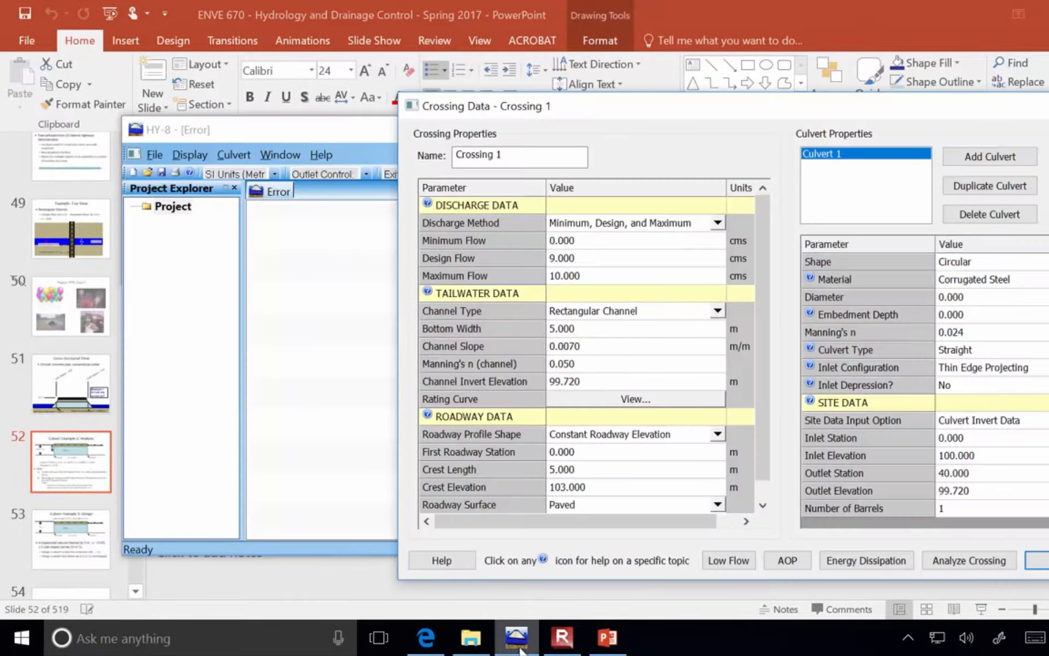
pyautogui.click(1045, 262)
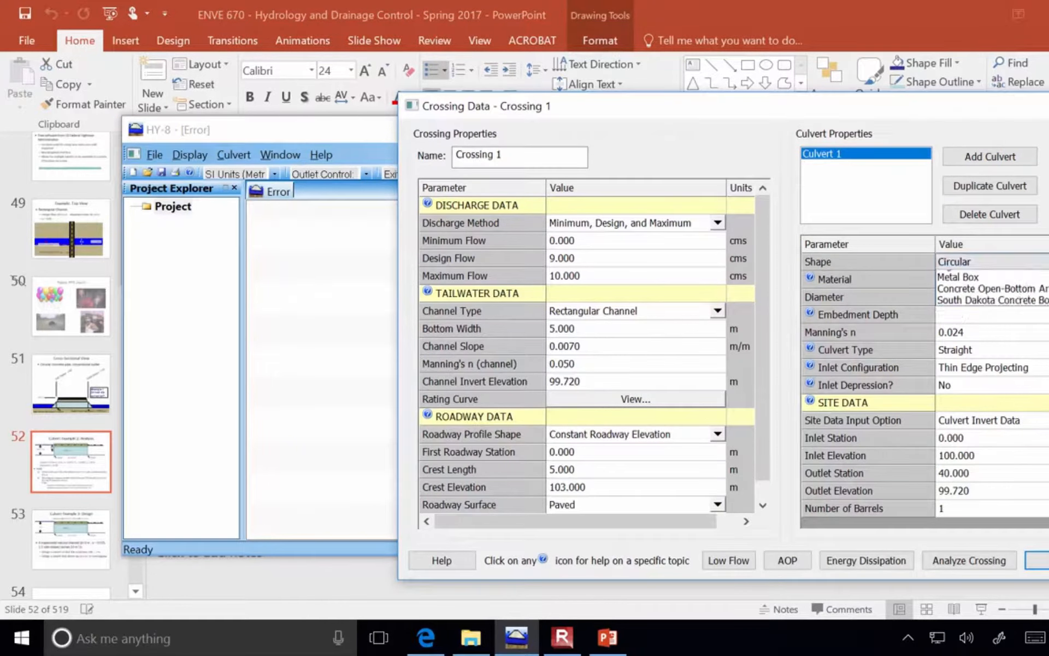
pyautogui.click(1046, 287)
pyautogui.click(1044, 298)
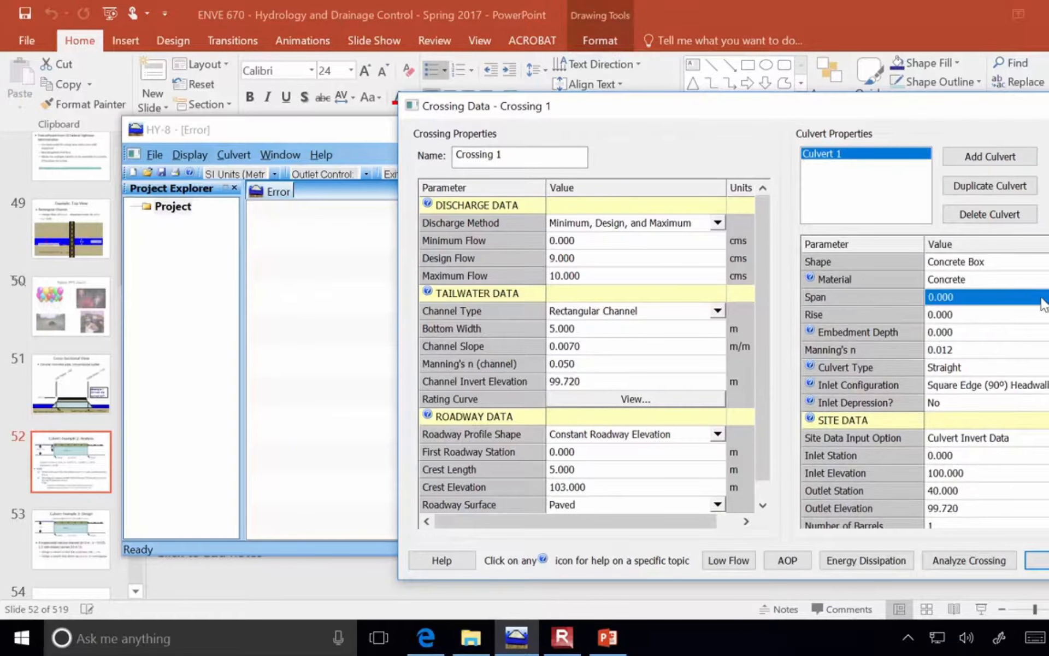
# Set Culvert 1's Manning's n to 0.013
pyautogui.click(976, 351)
pyautogui.click(965, 351)
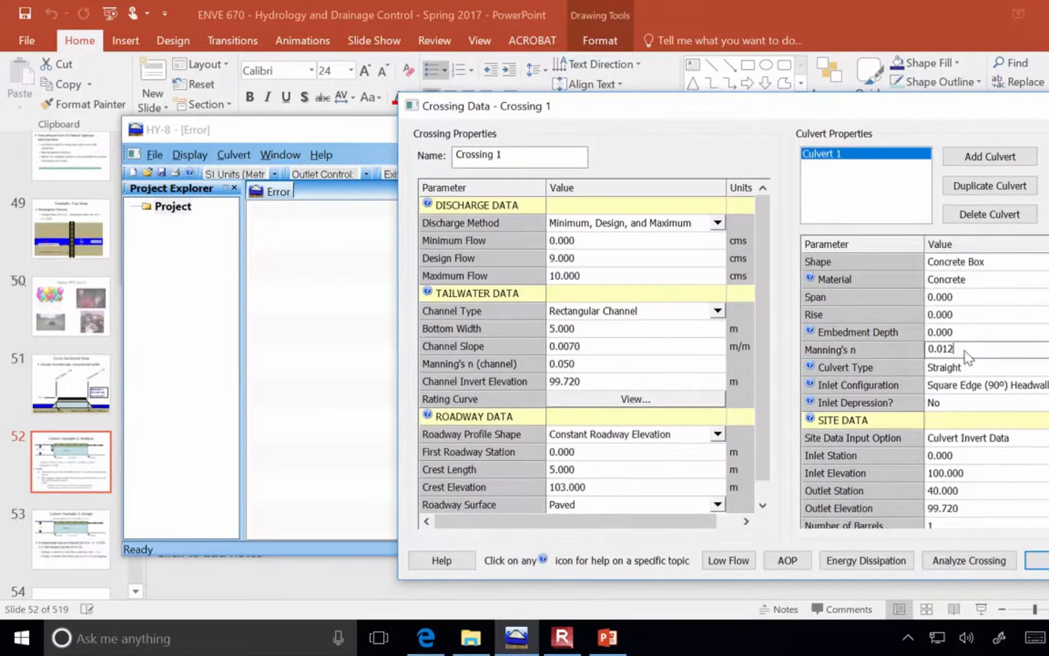
pyautogui.press('BackSpace')
pyautogui.write('3')
# Set the span of the concrete box culvert to 1500 mm
pyautogui.click(991, 299)
pyautogui.click(992, 297)
pyautogui.click(952, 299)
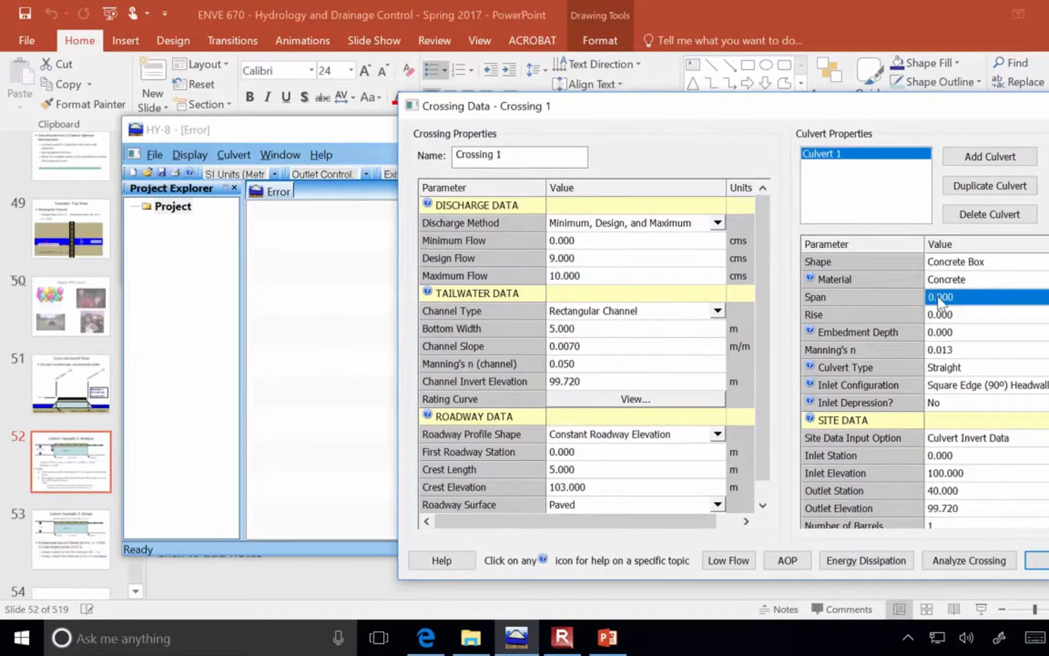
pyautogui.click(958, 299)
pyautogui.moveTo(958, 299); pyautogui.dragTo(849, 307)
pyautogui.write('150')
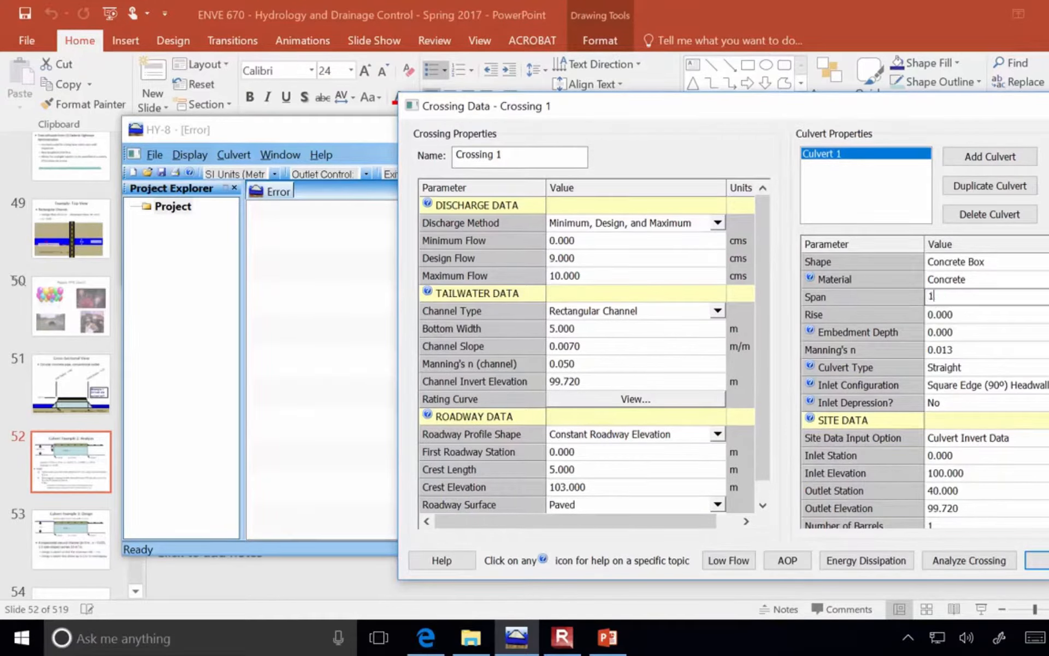
pyautogui.write('0')
# Set the rise of the concrete box culvert to 1500 mm
pyautogui.click(962, 317)
pyautogui.click(965, 321)
pyautogui.moveTo(967, 322); pyautogui.dragTo(783, 322)
pyautogui.write('14')
pyautogui.press('BackSpace')
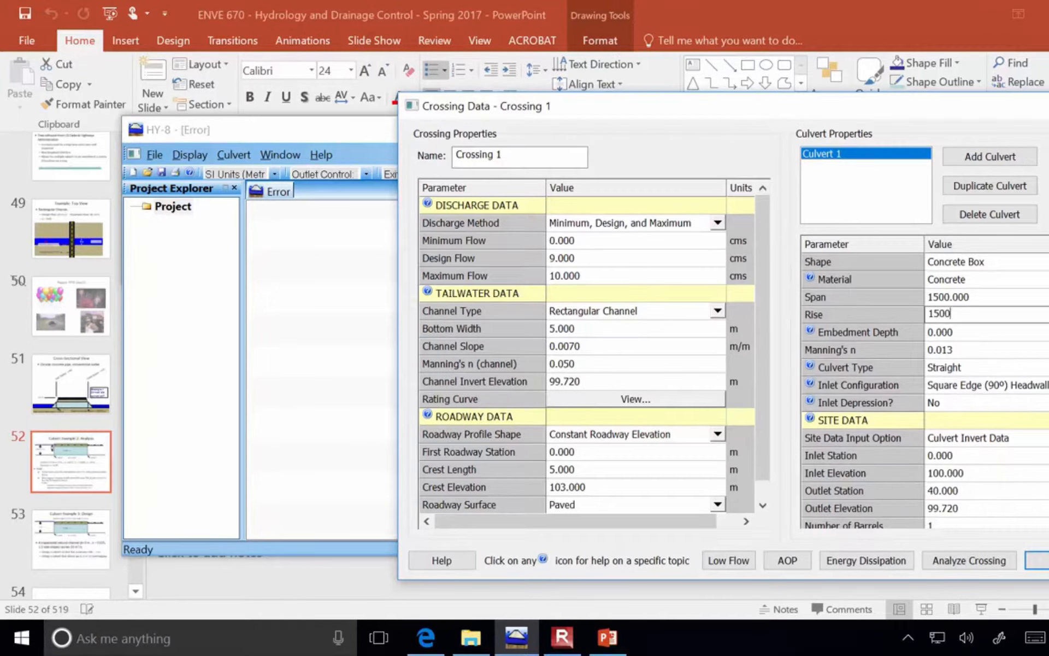
pyautogui.press('Return')
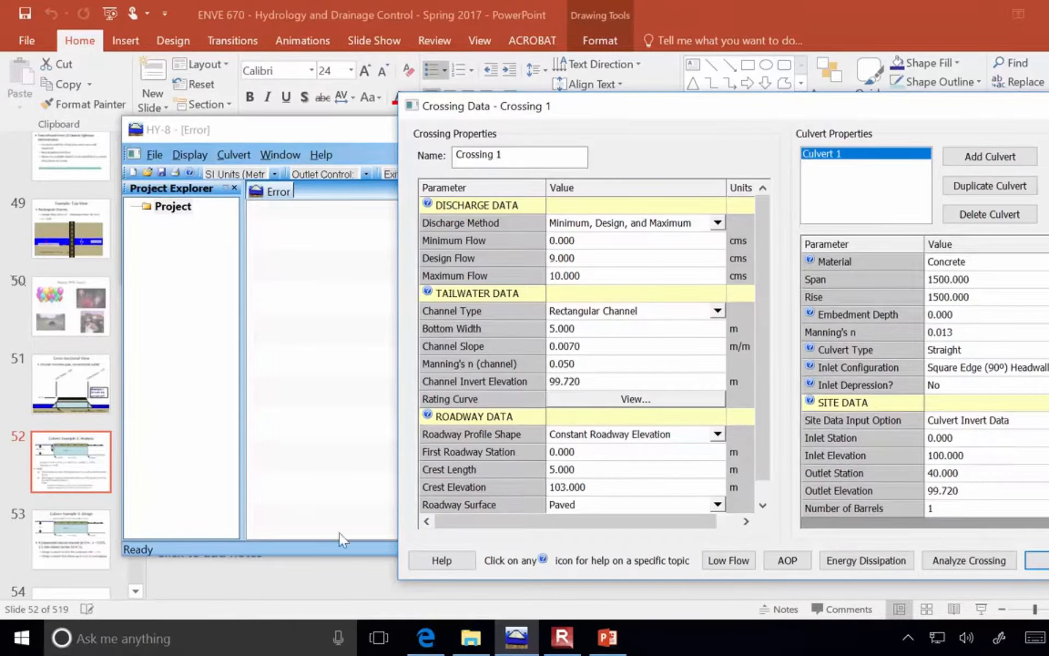
# Recheck the example slide in PowerPoint, then analyze Crossing 1 in HY-8 and widen the summary table's Headwater Elevation column
pyautogui.click(330, 579)
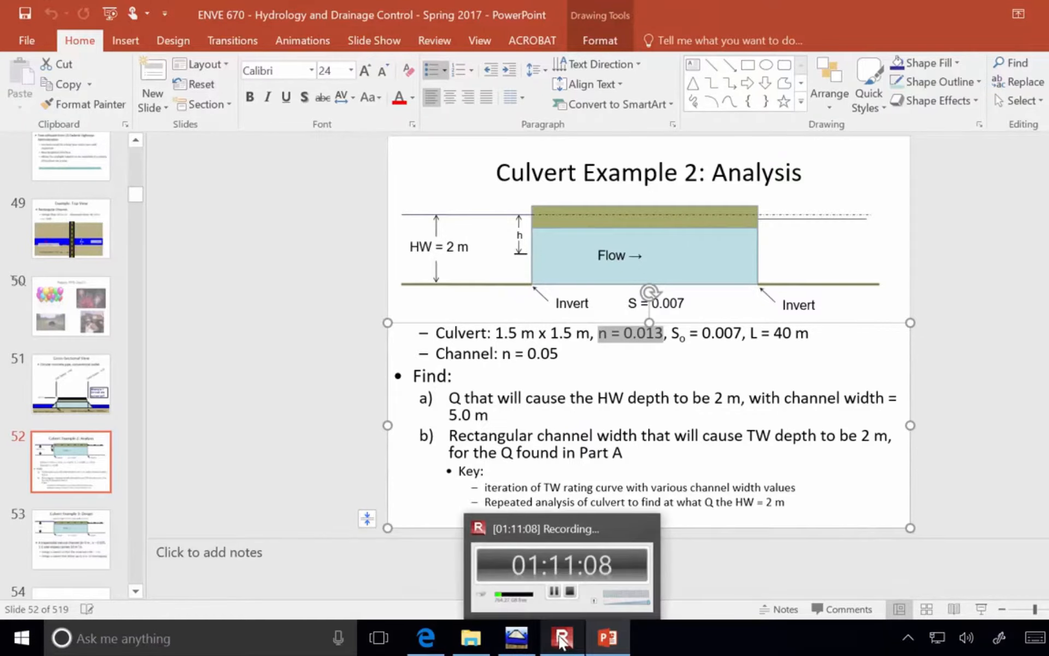
pyautogui.click(528, 641)
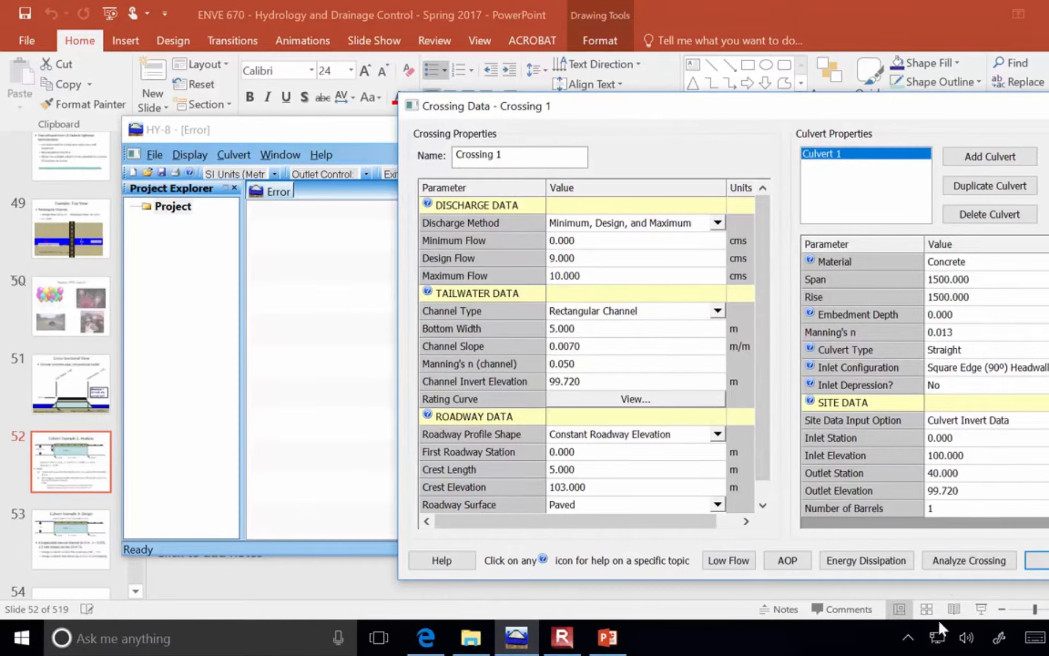
pyautogui.click(968, 560)
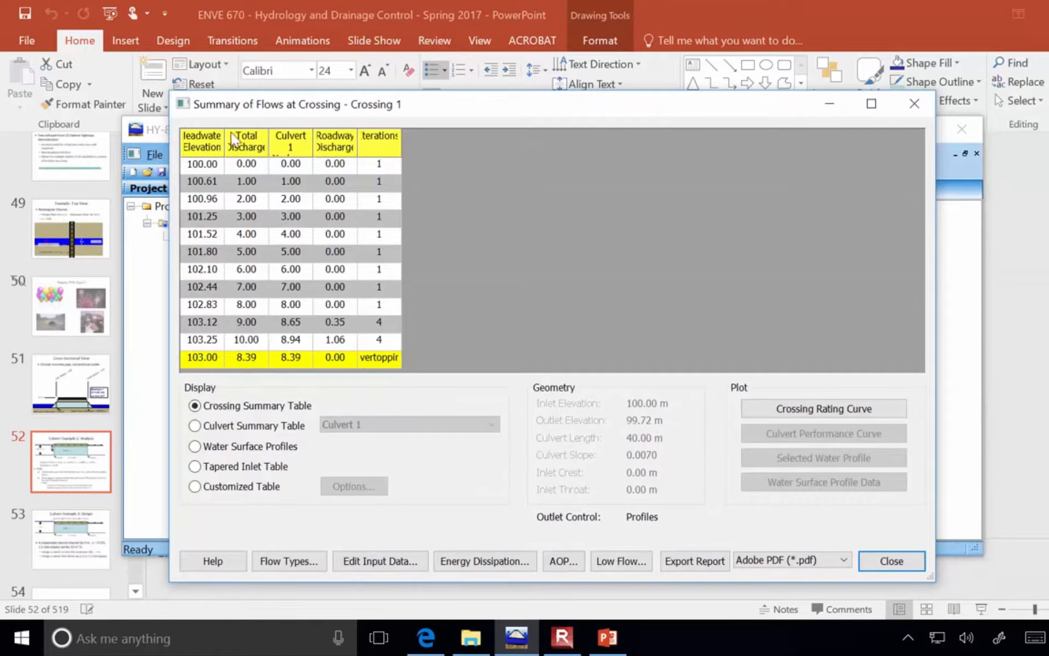
pyautogui.moveTo(225, 136); pyautogui.dragTo(251, 137)
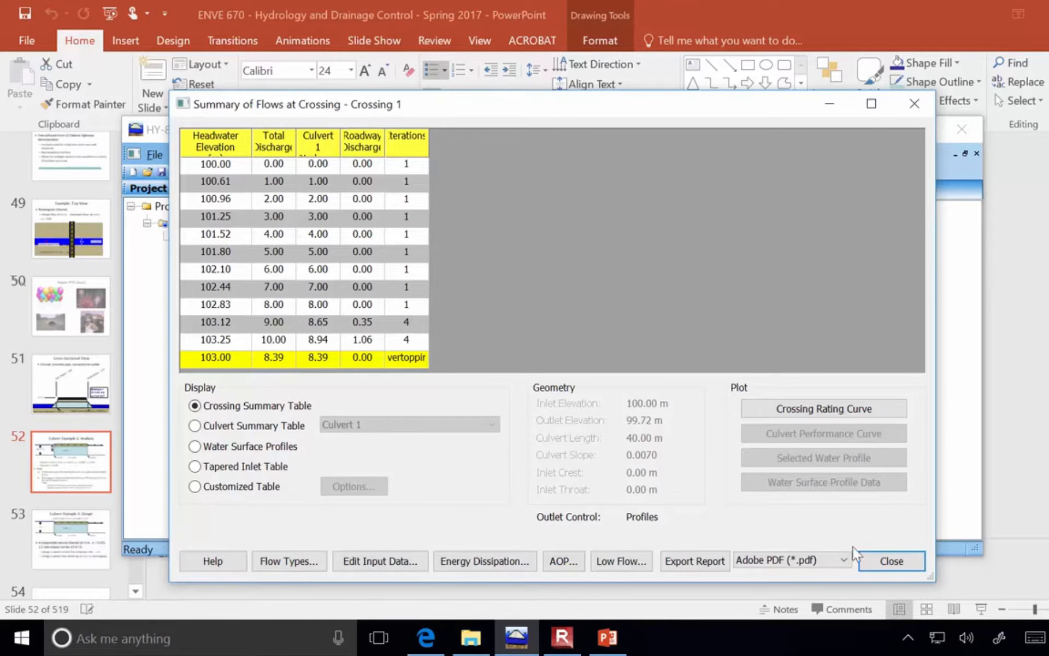
# Close the flow summary, reopen Crossing 1's data and set the minimum flow to 5 cms
pyautogui.click(887, 561)
pyautogui.doubleClick(199, 241)
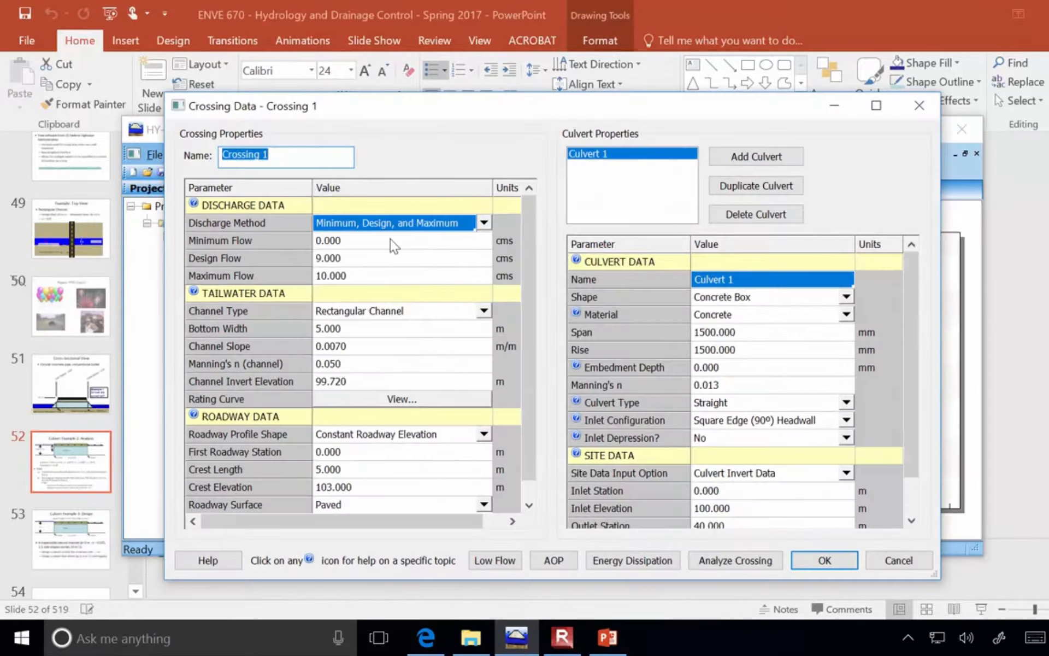
pyautogui.click(390, 240)
pyautogui.write('5')
# Set Crossing 1's design flow and maximum flow to 6 cms each and analyze the crossing
pyautogui.click(372, 260)
pyautogui.click(374, 267)
pyautogui.moveTo(355, 258); pyautogui.dragTo(317, 275)
pyautogui.write('6')
pyautogui.click(361, 275)
pyautogui.click(362, 276)
pyautogui.write('6')
pyautogui.click(403, 266)
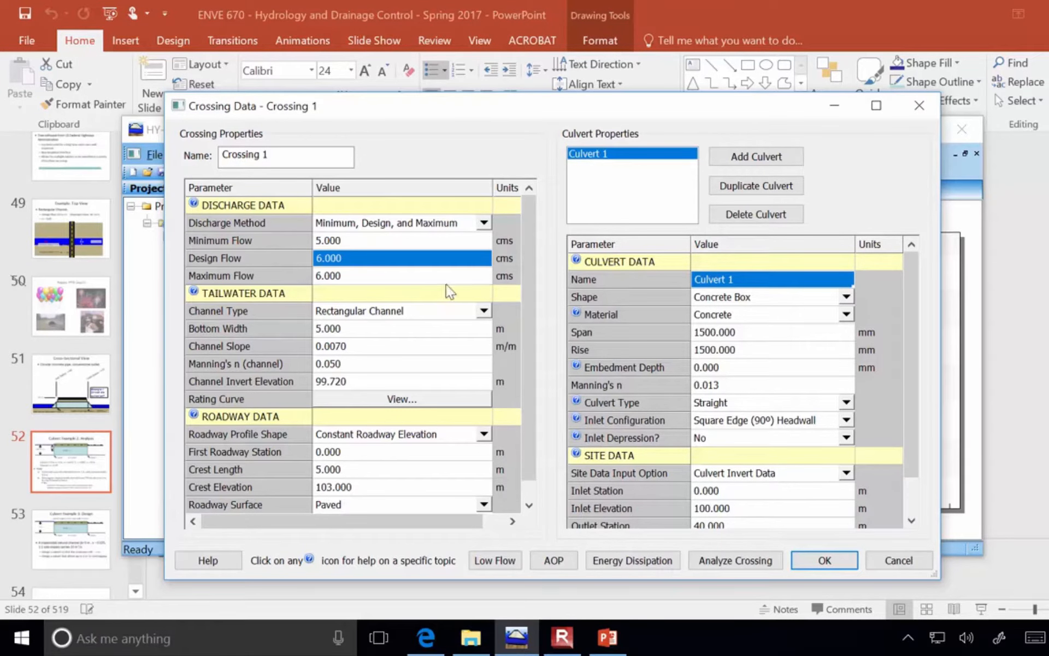
pyautogui.click(735, 560)
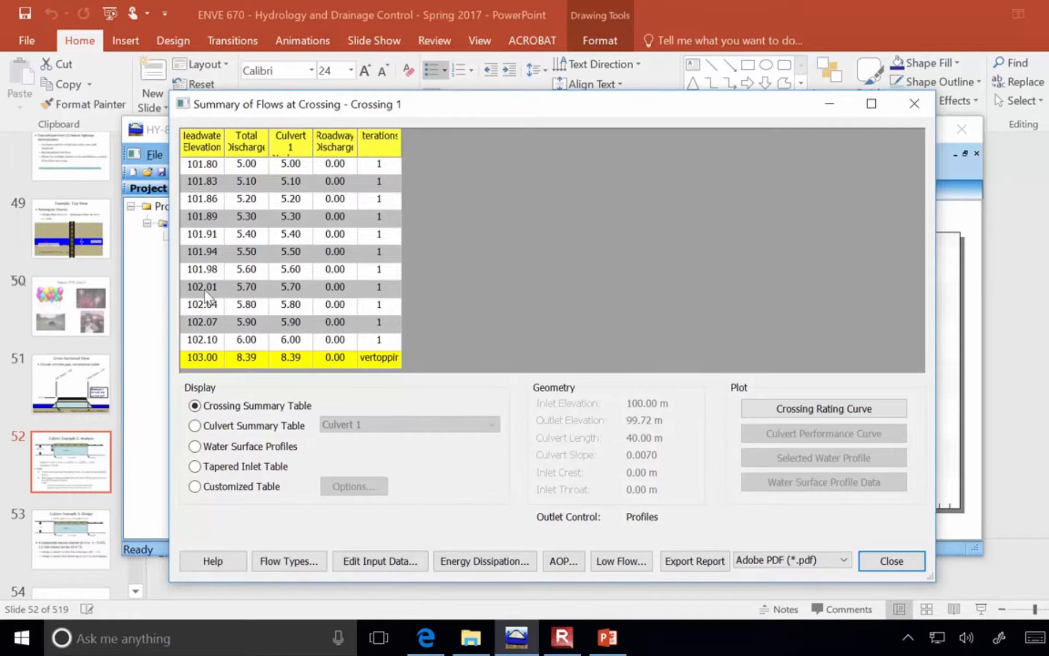
# Review the Culvert Example 2 slide in PowerPoint, then return to the flow summary in HY-8
pyautogui.click(6, 339)
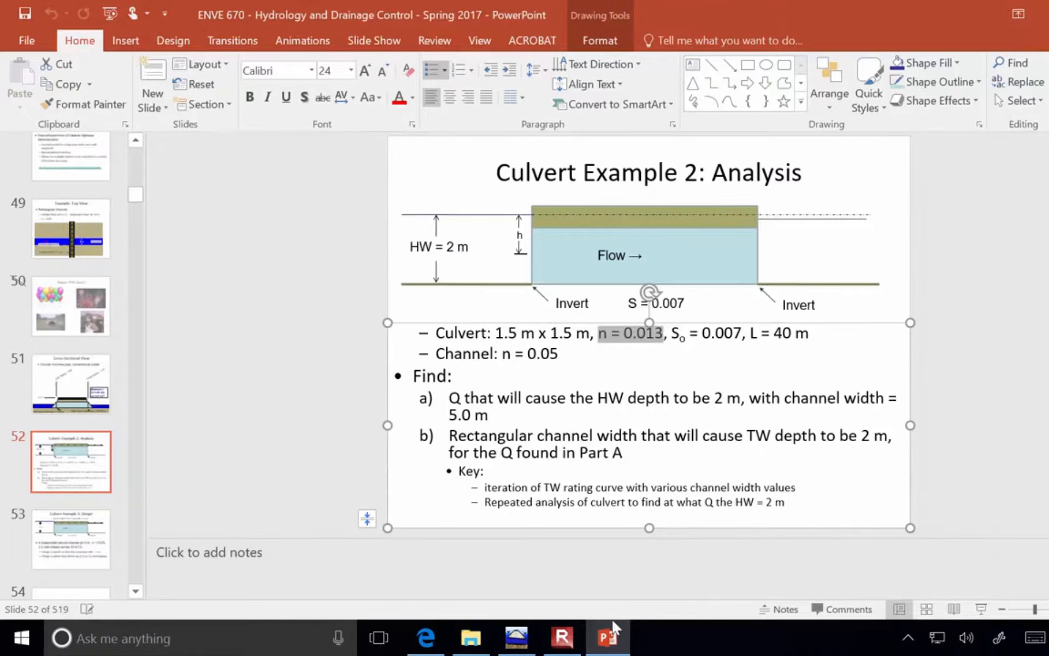
pyautogui.click(525, 639)
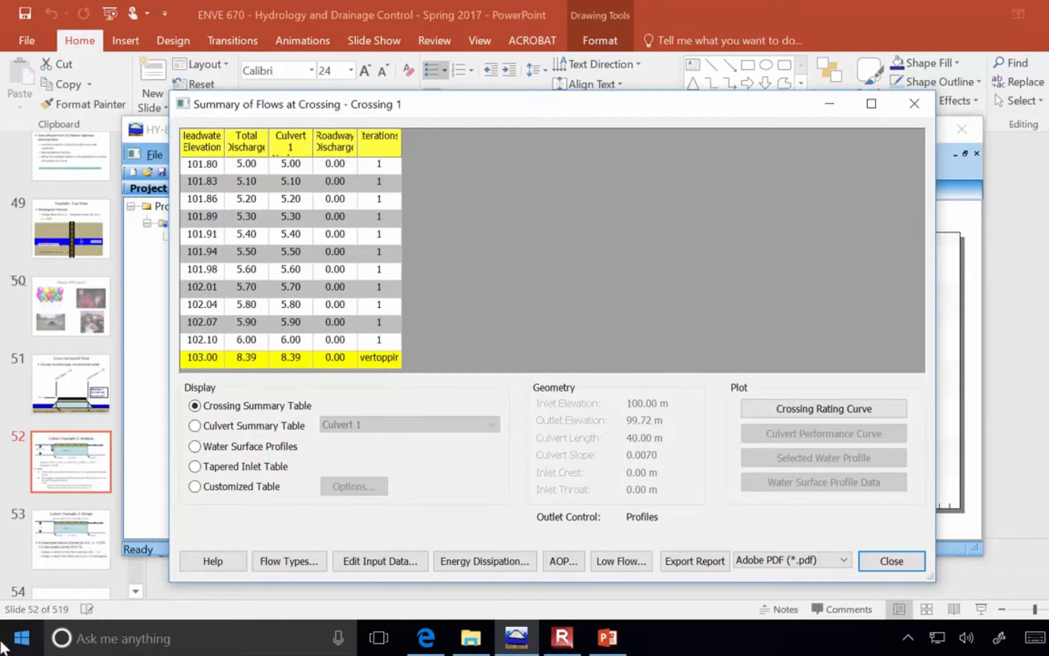
pyautogui.click(23, 644)
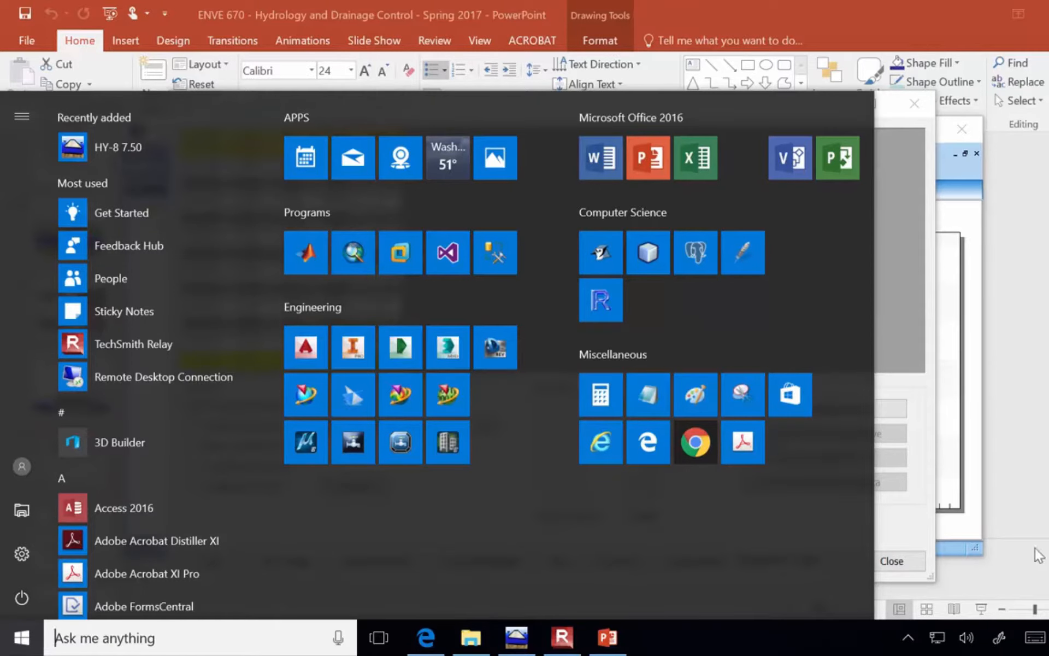
pyautogui.click(889, 526)
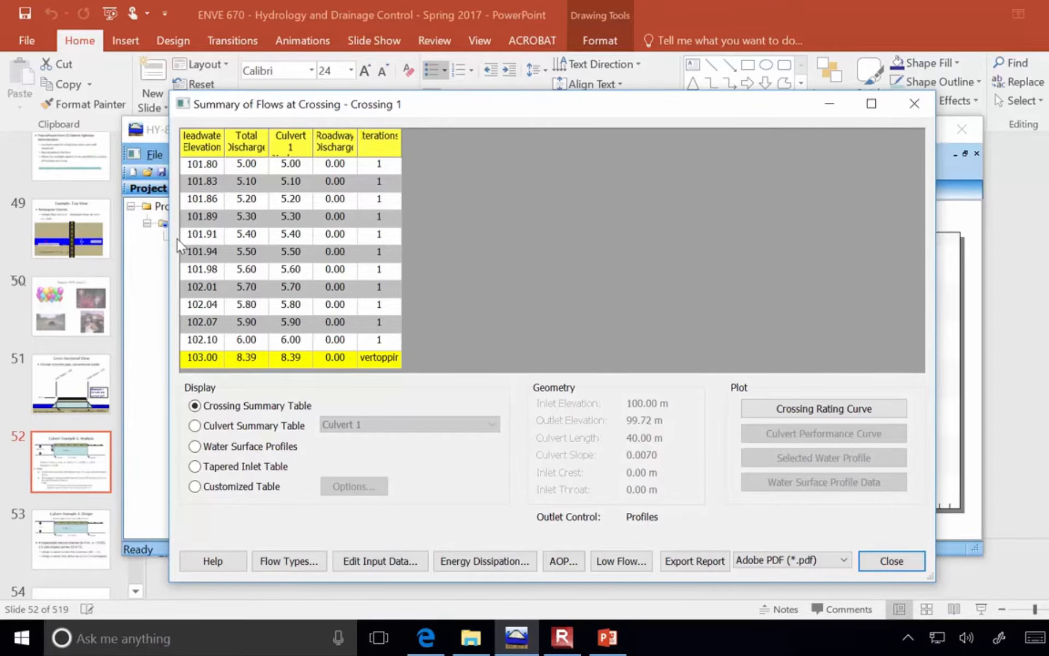
# Launch Word 2016, create a blank document and paste the screenshot of the flow summary into it
pyautogui.click(12, 651)
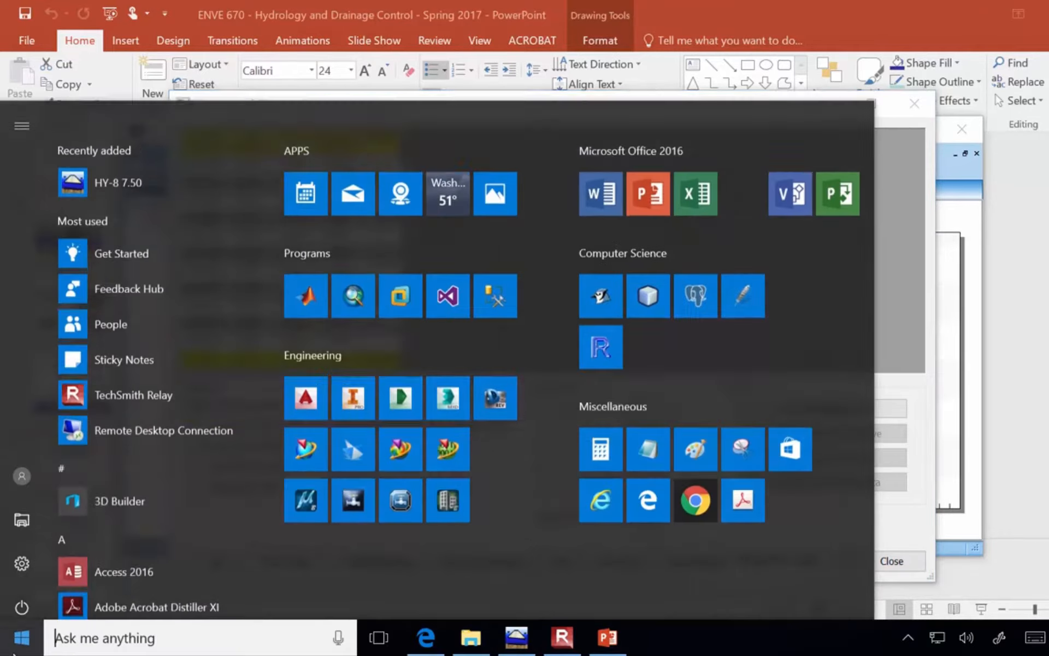
pyautogui.write('word')
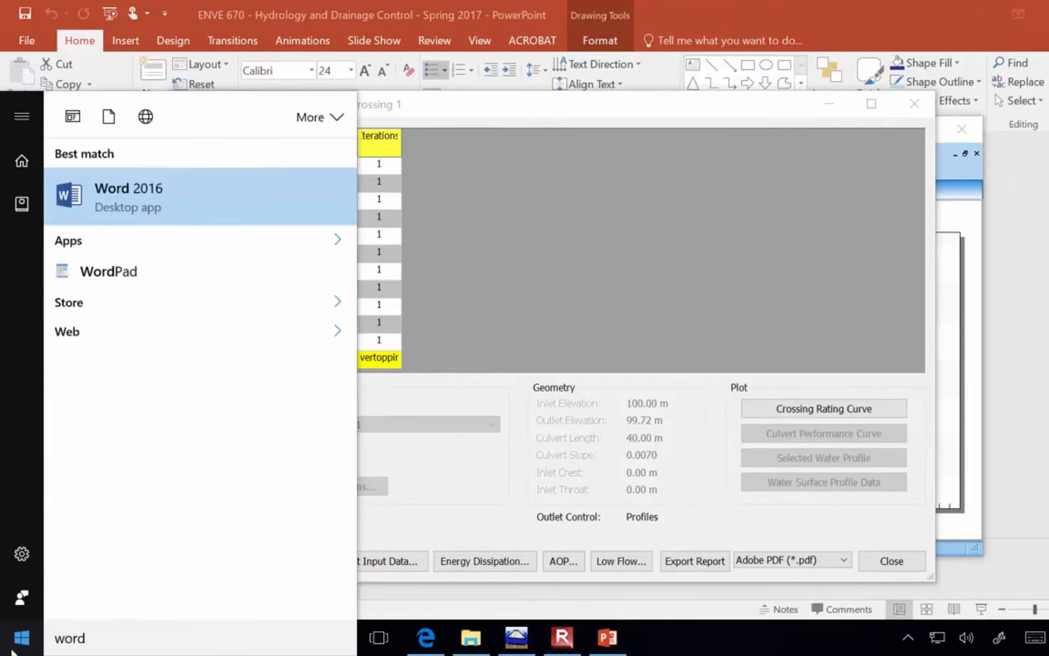
pyautogui.press('Escape')
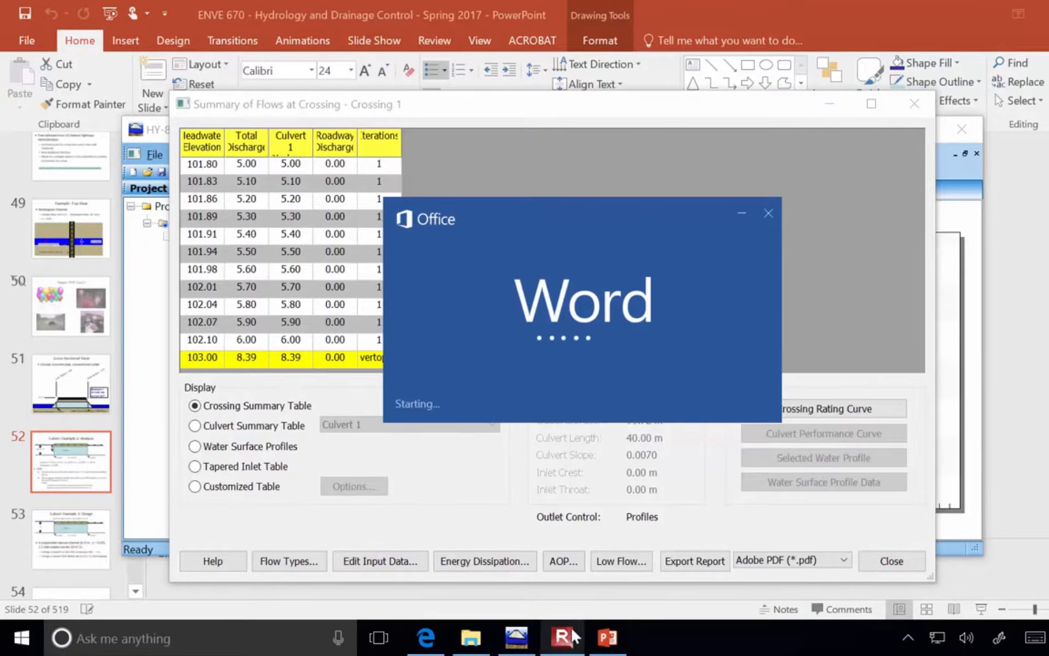
pyautogui.moveTo(574, 636)
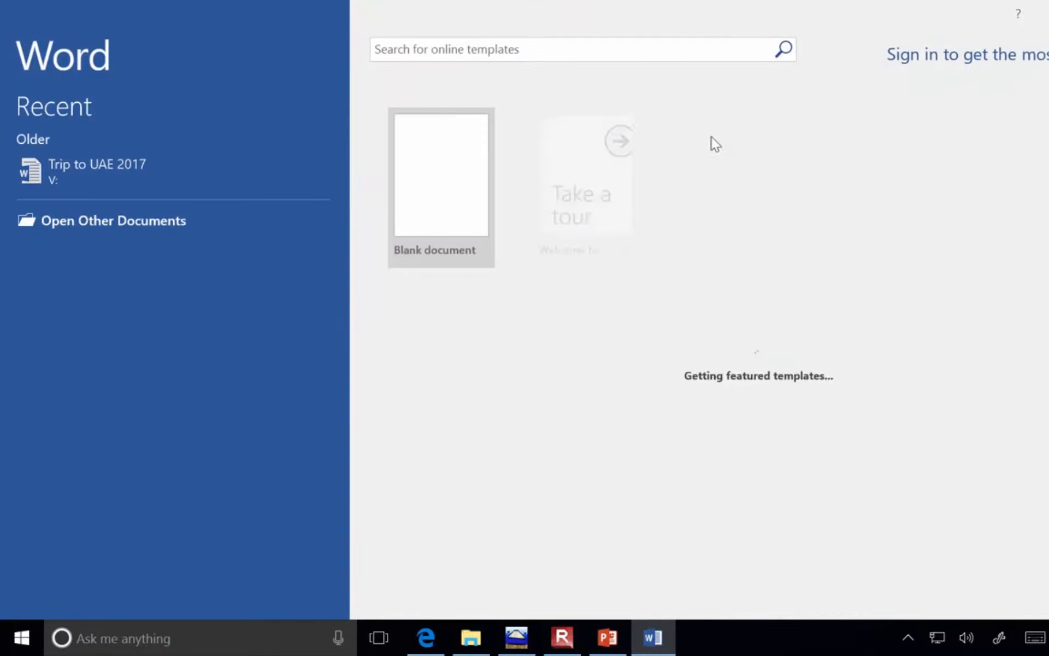
pyautogui.click(474, 208)
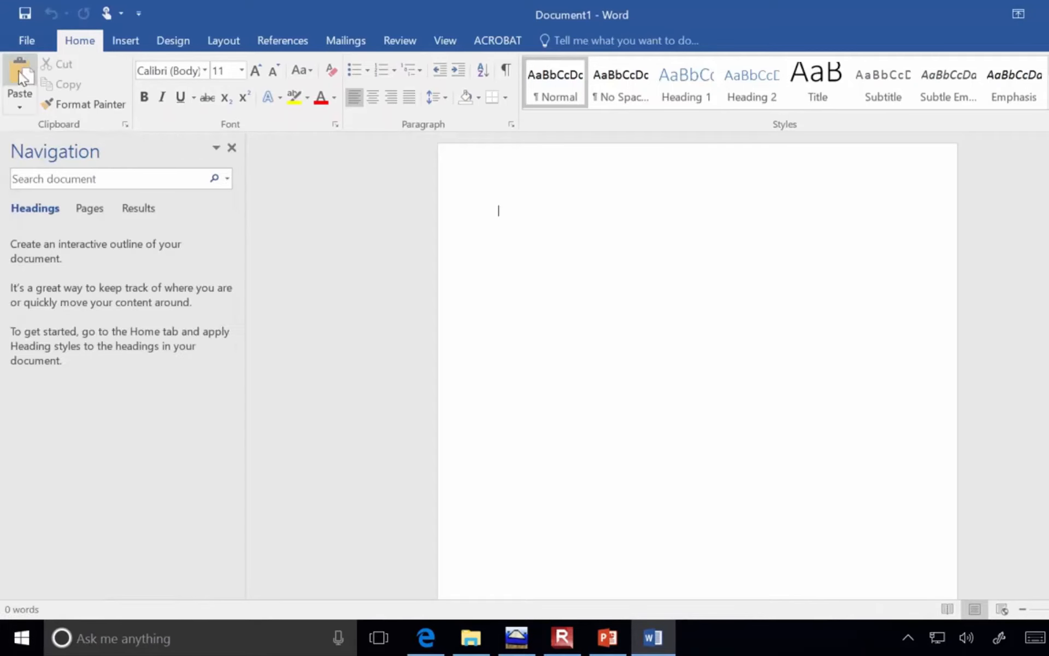
pyautogui.hotkey('ctrl', 'v')
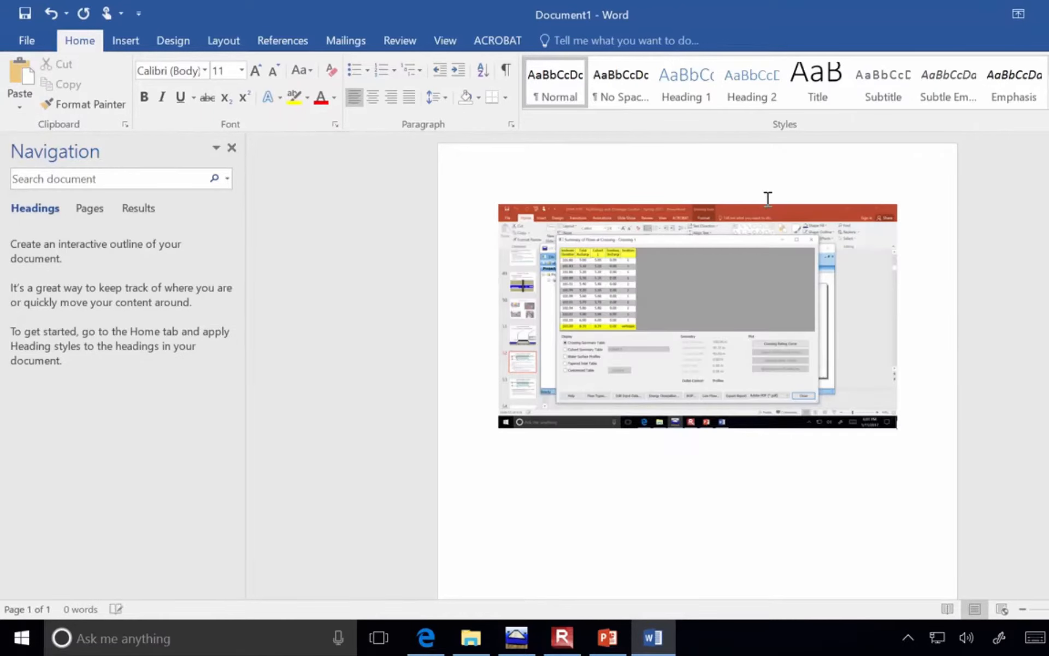
# Crop both sides of the pasted screenshot so that only the strip containing the summary table remains
pyautogui.click(836, 293)
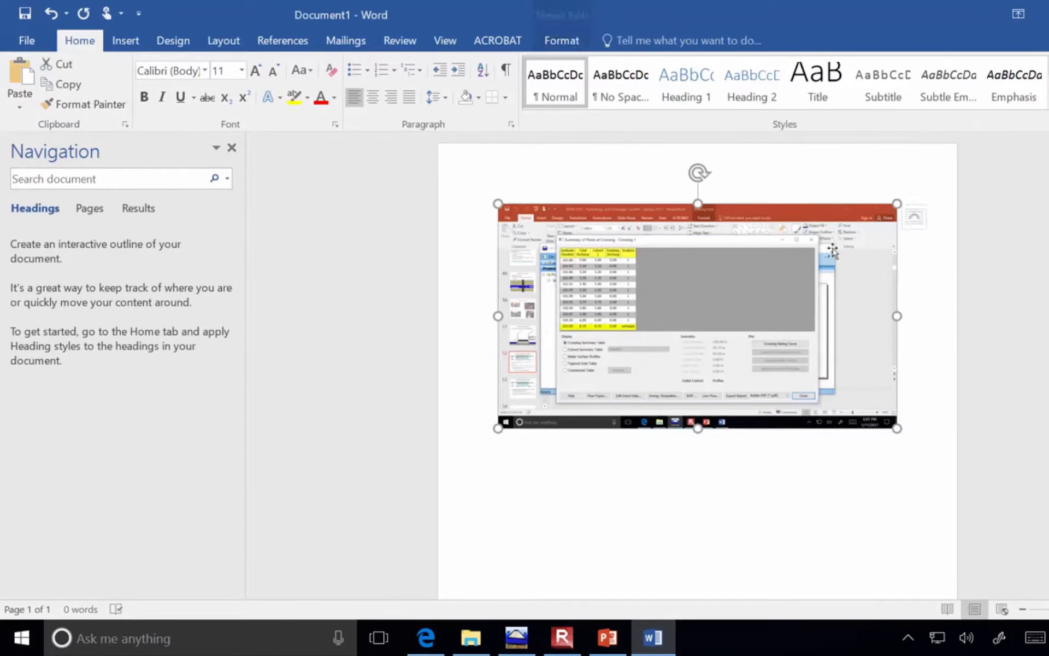
pyautogui.click(563, 41)
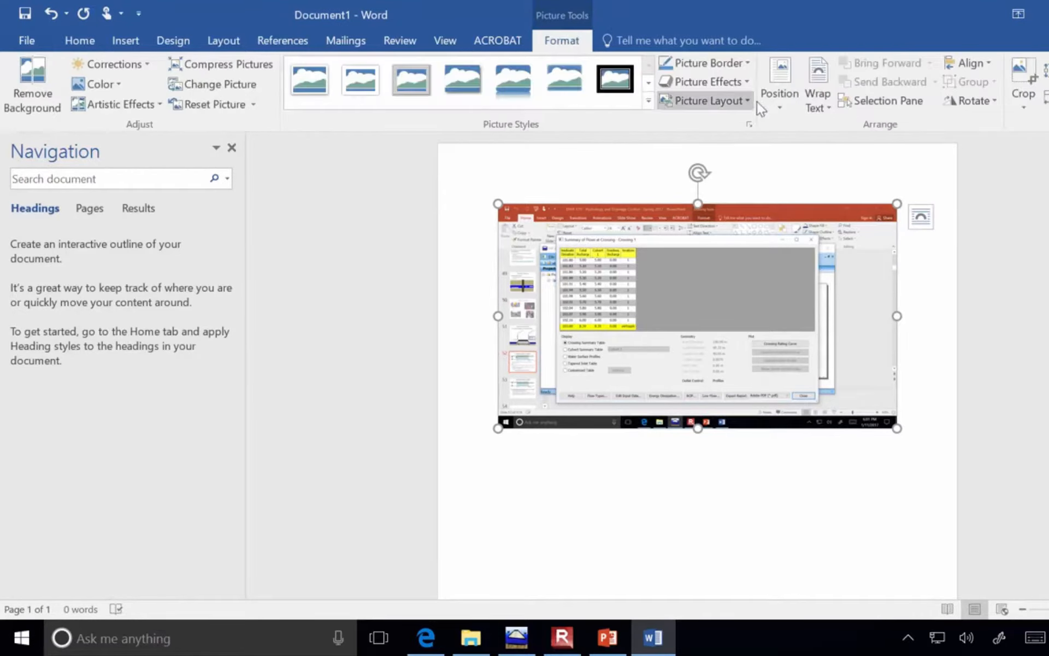
pyautogui.click(1024, 82)
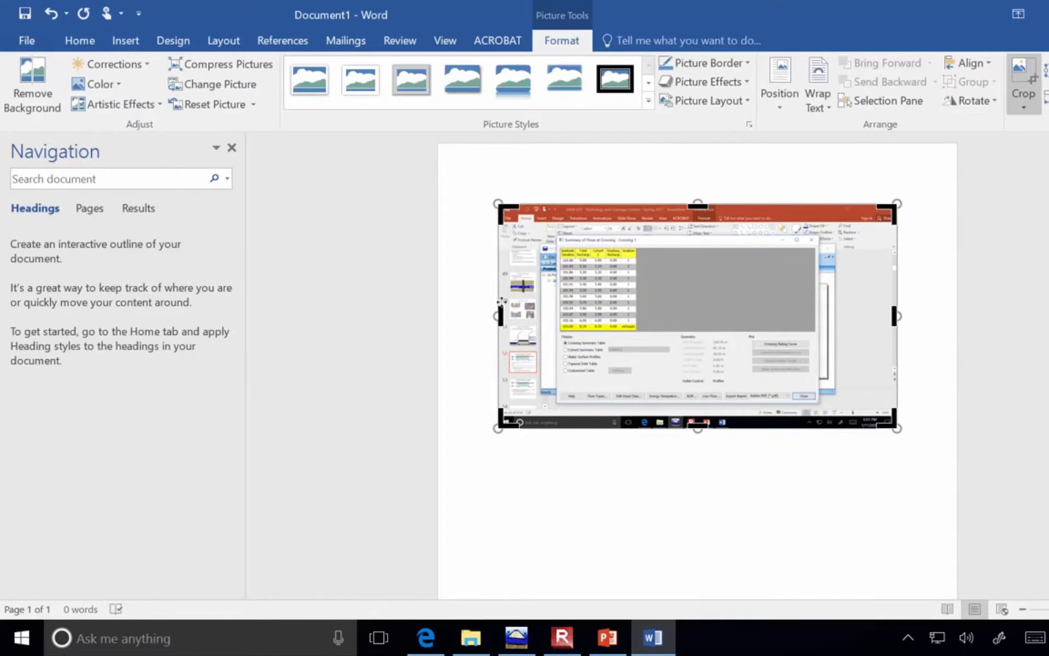
pyautogui.moveTo(499, 316); pyautogui.dragTo(557, 317)
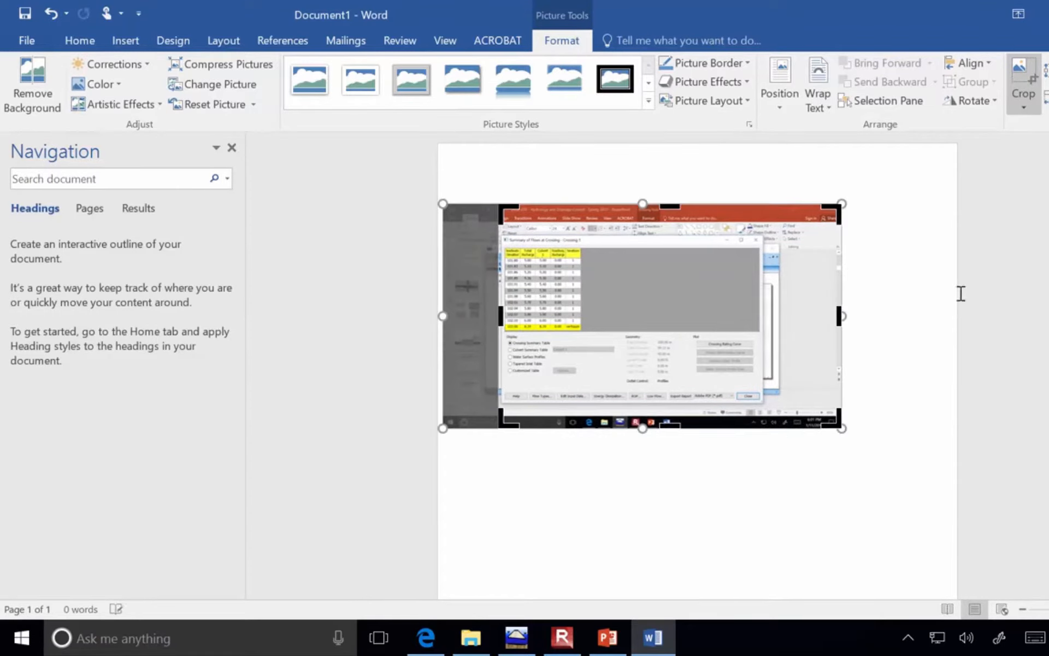
pyautogui.moveTo(840, 316); pyautogui.dragTo(586, 309)
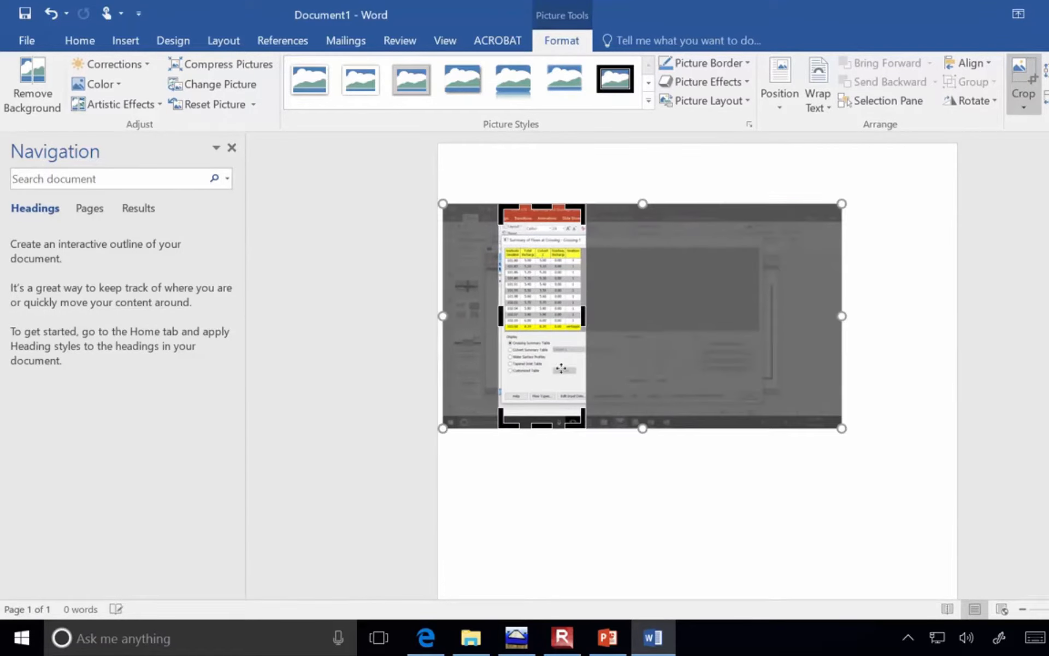
pyautogui.click(756, 496)
# Enlarge the cropped screenshot proportionally until its table values are readable
pyautogui.click(558, 336)
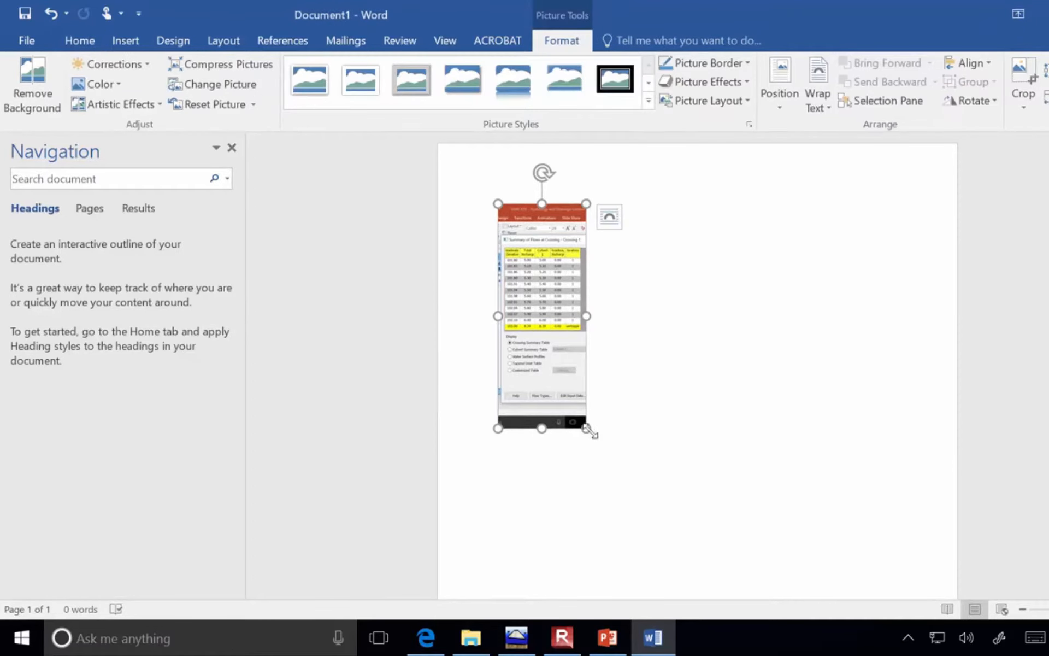
pyautogui.moveTo(585, 428); pyautogui.dragTo(731, 449)
pyautogui.scroll(-5, 871, 309)
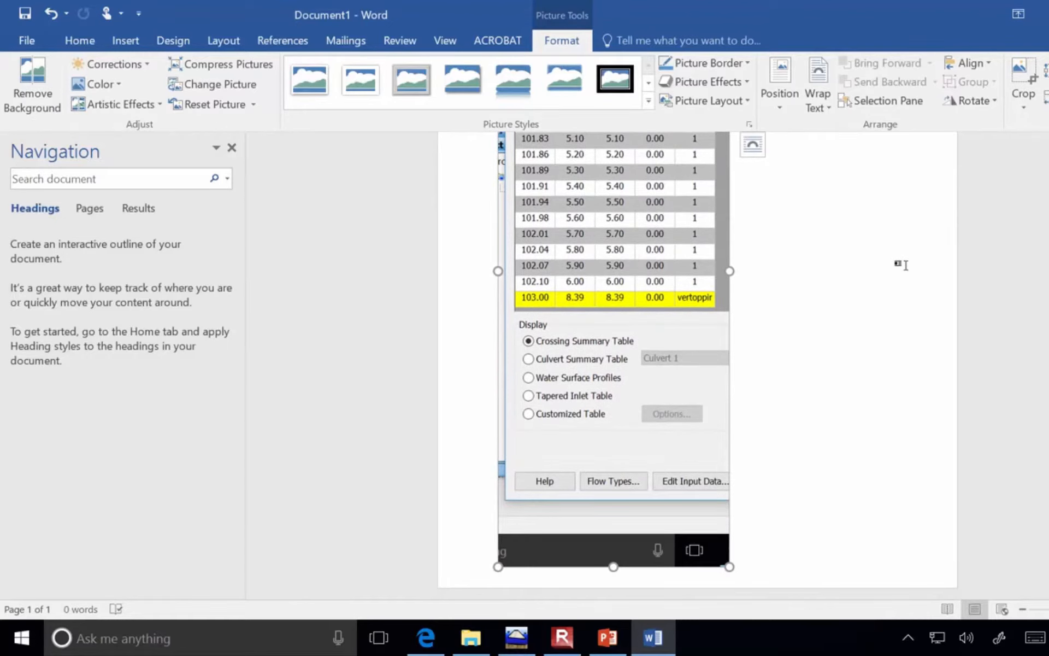
# Back in HY-8, select the summary table's cells from the 5.10 discharge row down, set the report format to MS Excel (*.xls) and close the summary
pyautogui.click(516, 637)
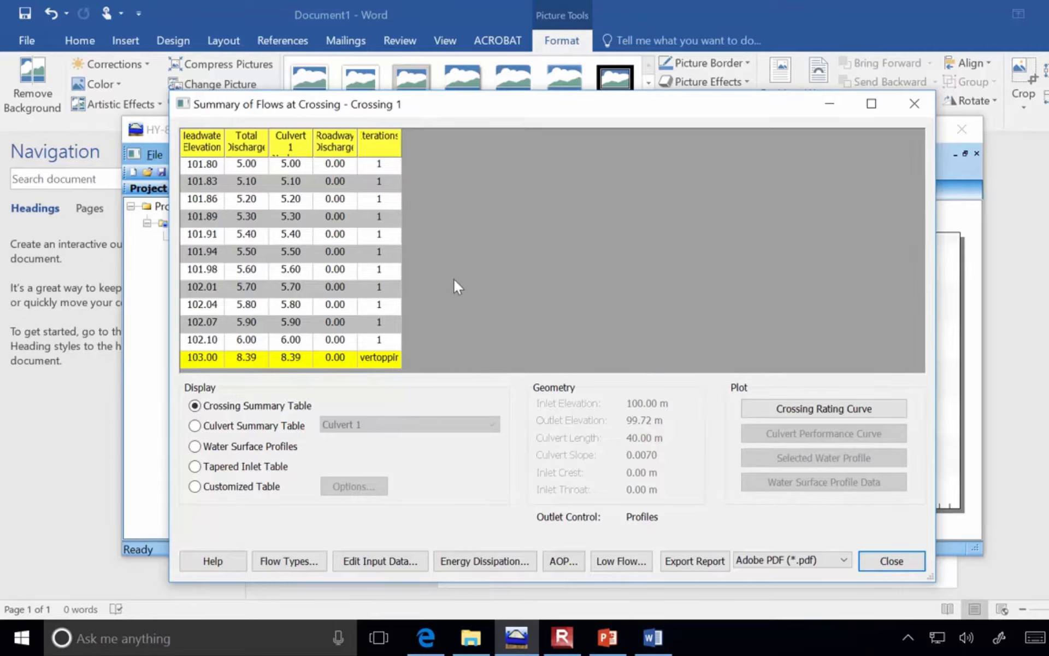
pyautogui.moveTo(246, 181); pyautogui.dragTo(412, 358)
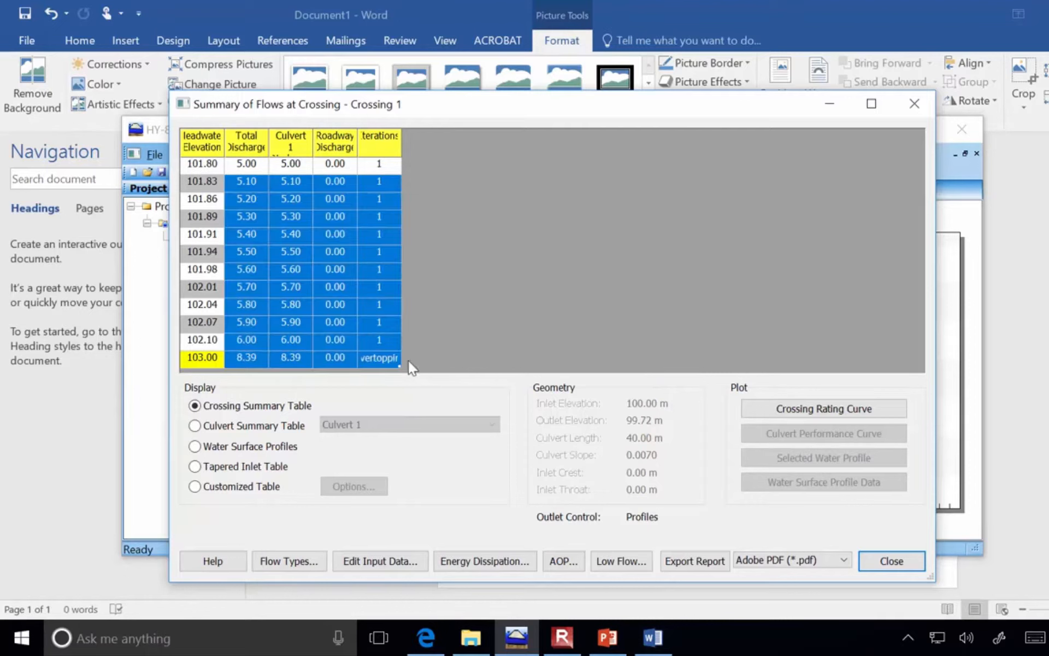
pyautogui.click(762, 563)
pyautogui.click(766, 596)
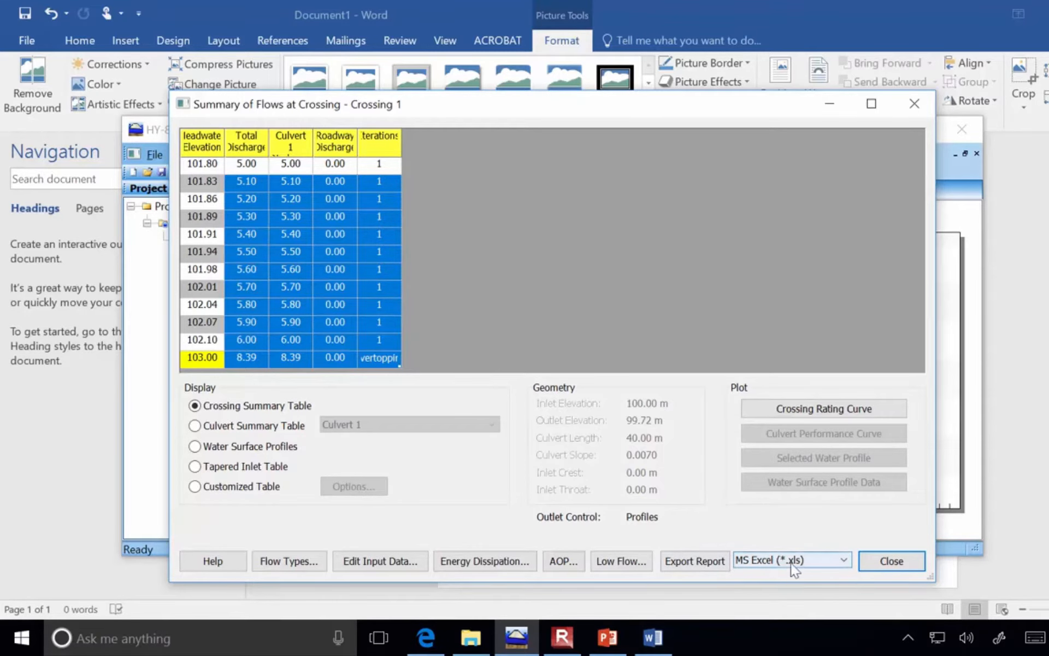
pyautogui.click(913, 567)
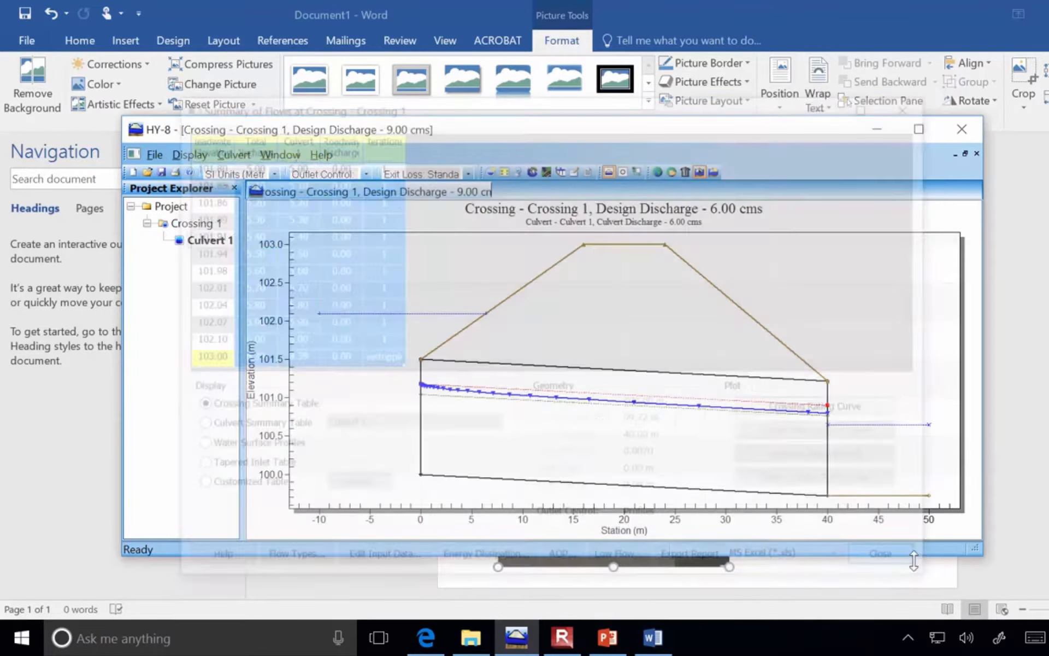